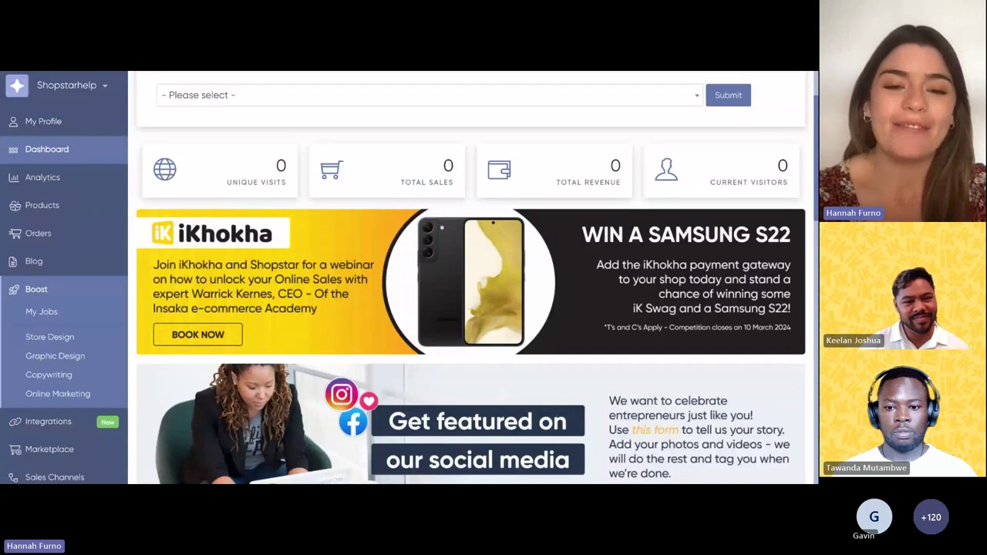
# Step: Review the dashboard's Getting Started checklist and view the guidance for enabling customer payments, closing it without enabling any
pyautogui.scroll(-1, 471, 278)
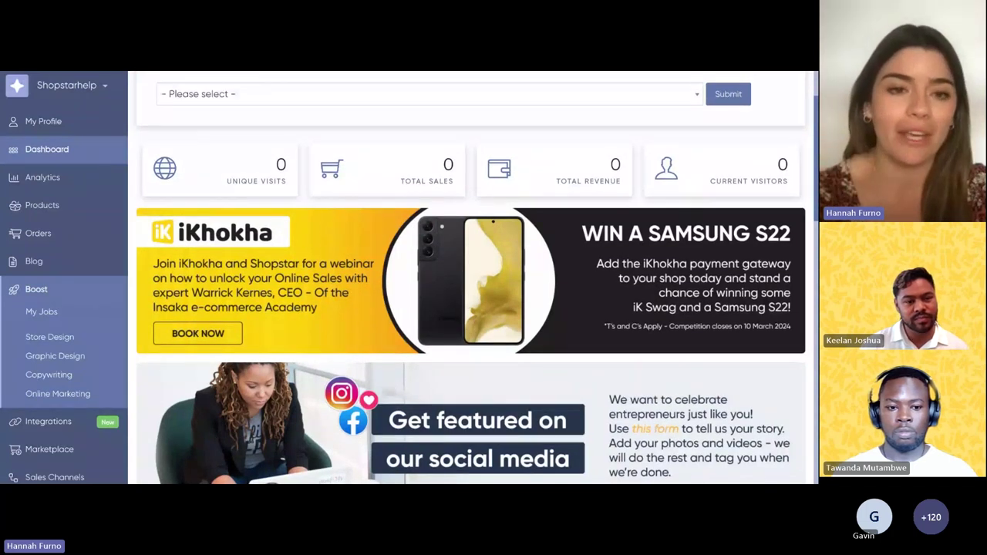
pyautogui.scroll(-5, 470, 278)
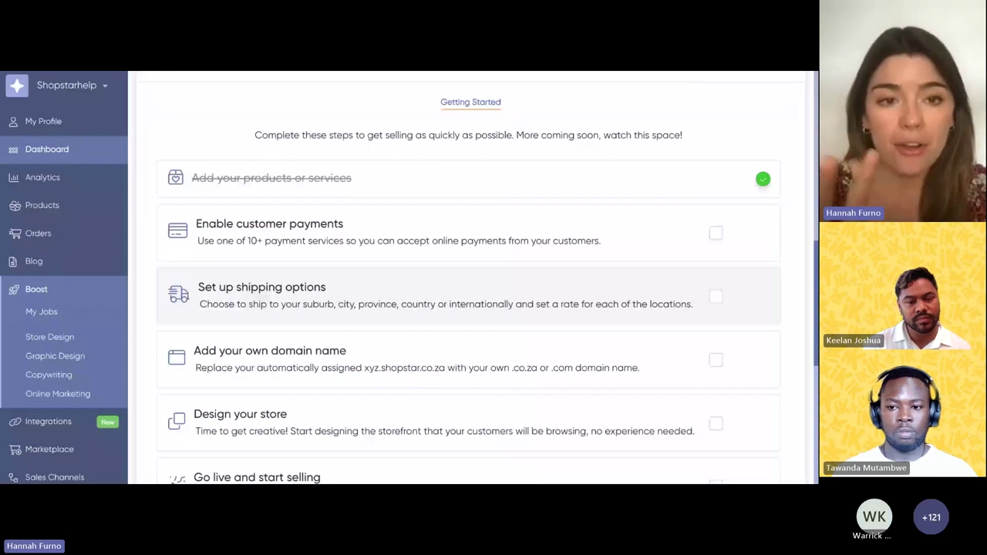
pyautogui.scroll(-1, 270, 302)
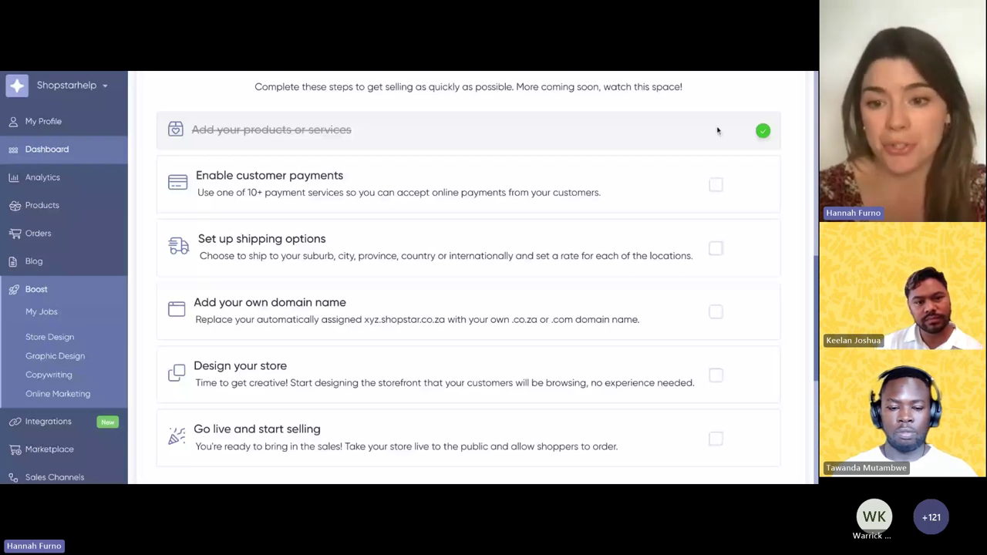
pyautogui.click(693, 182)
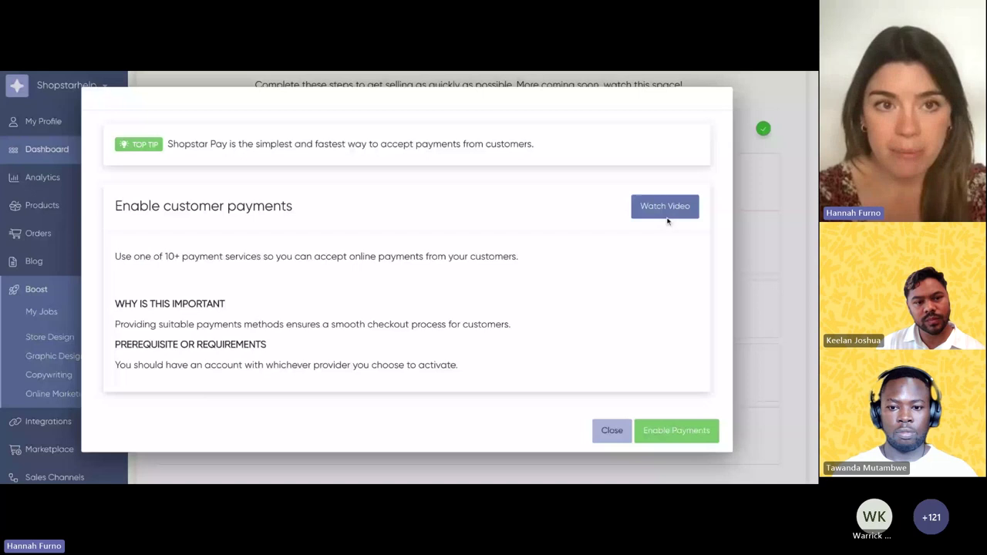
pyautogui.click(612, 432)
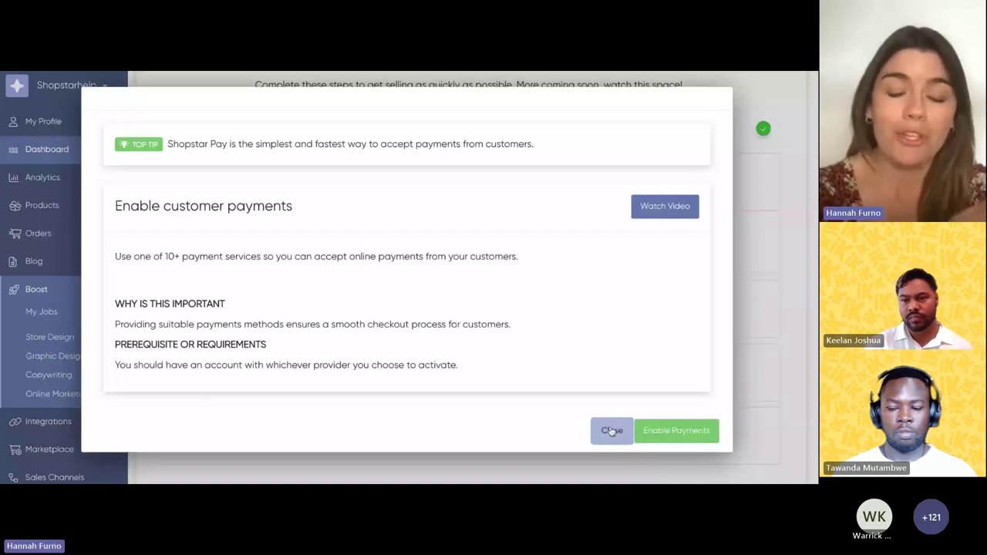
pyautogui.click(612, 431)
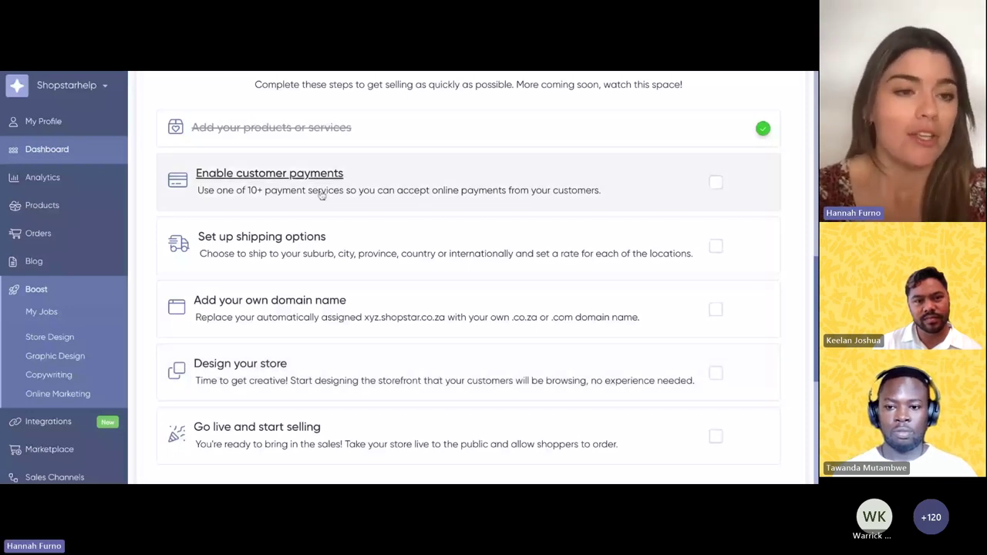
# Step: Open the new product form and review its availability, search engine optimization, additional and variation options
pyautogui.click(42, 205)
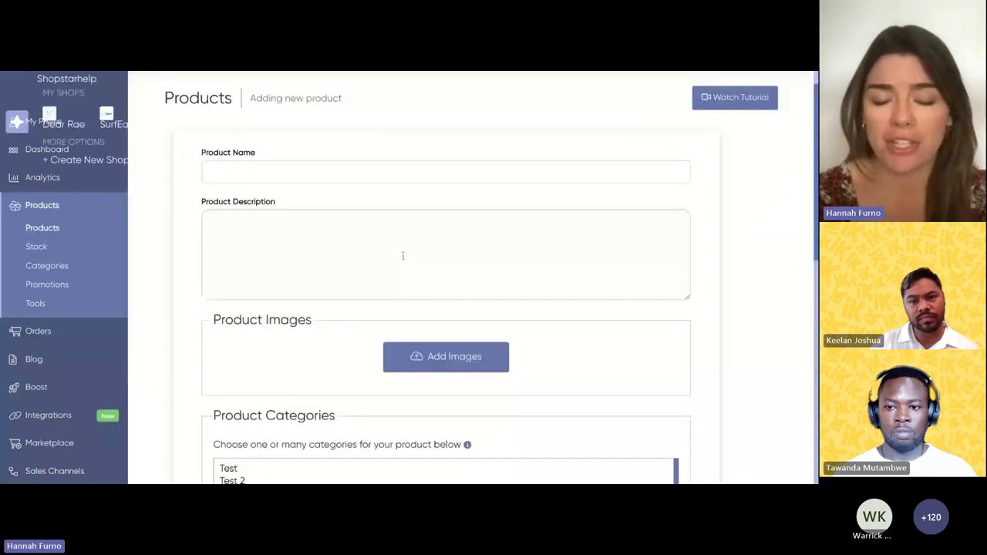
pyautogui.scroll(-5, 402, 256)
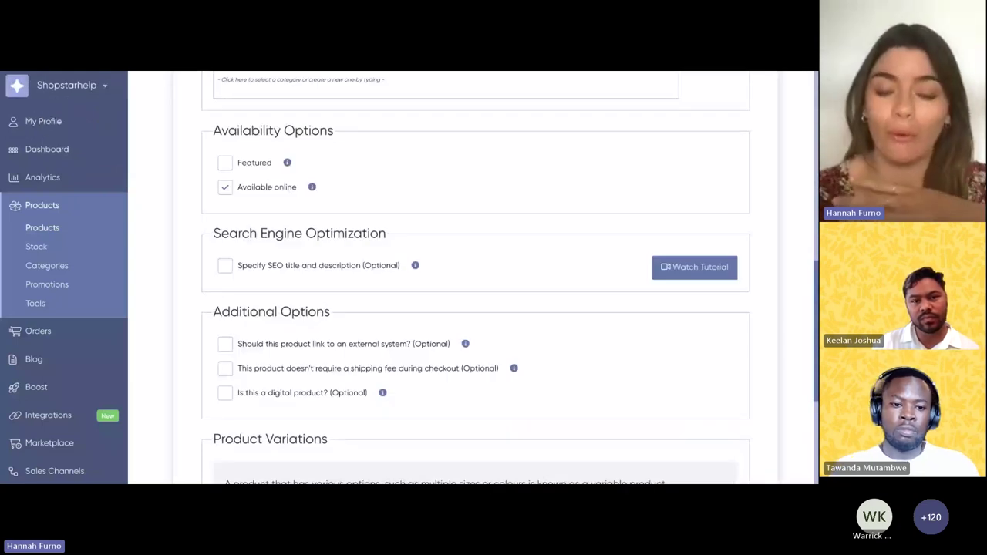
pyautogui.scroll(-3, 303, 353)
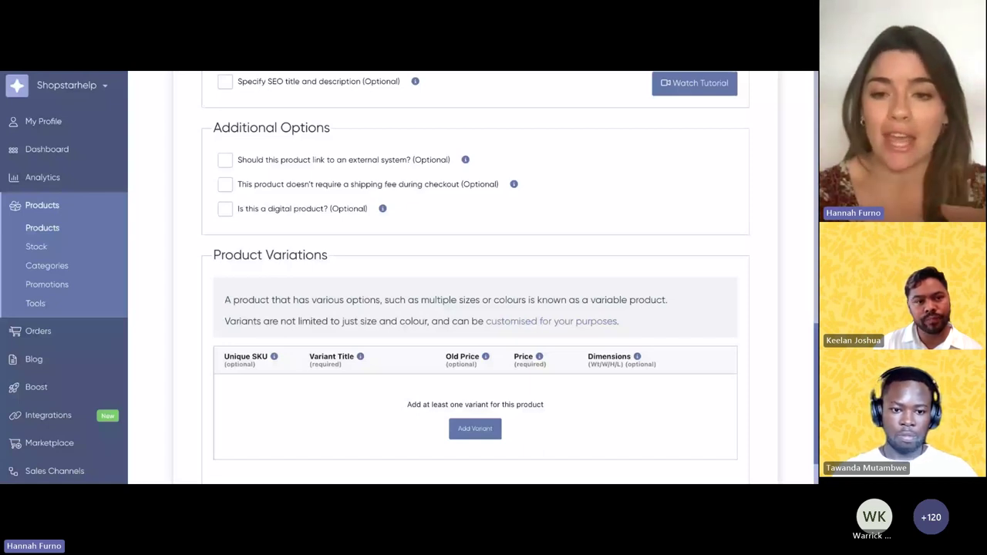
pyautogui.scroll(1, 475, 278)
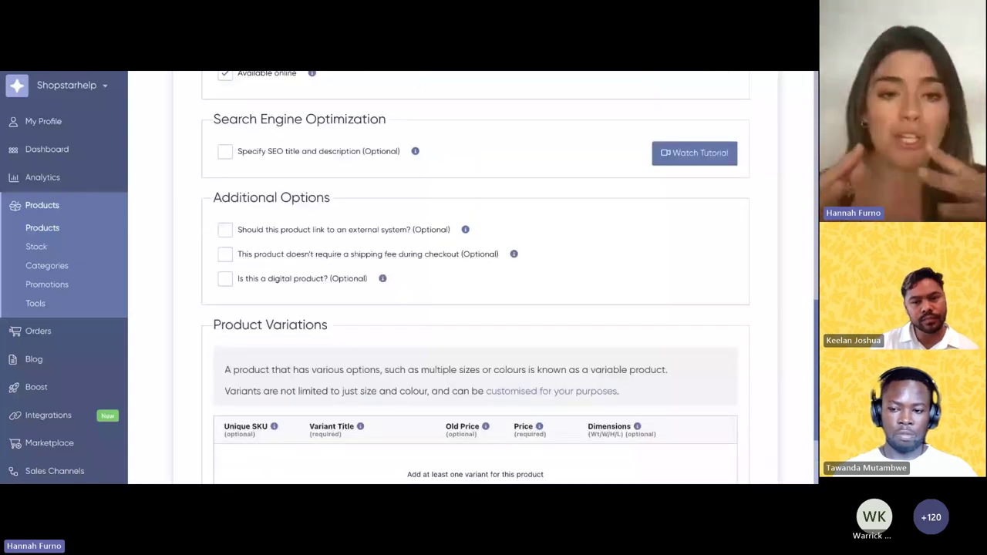
pyautogui.scroll(2, 224, 401)
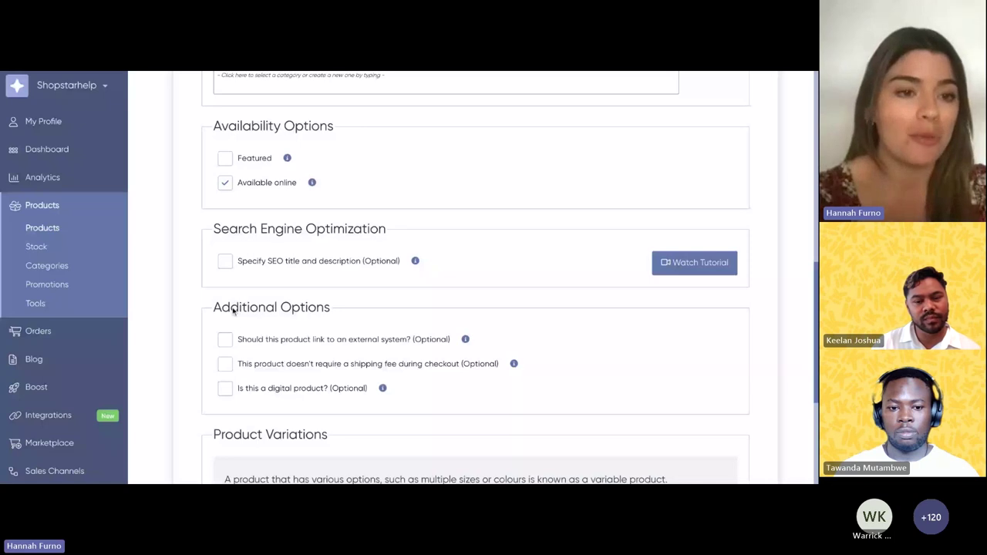
pyautogui.scroll(10, 234, 309)
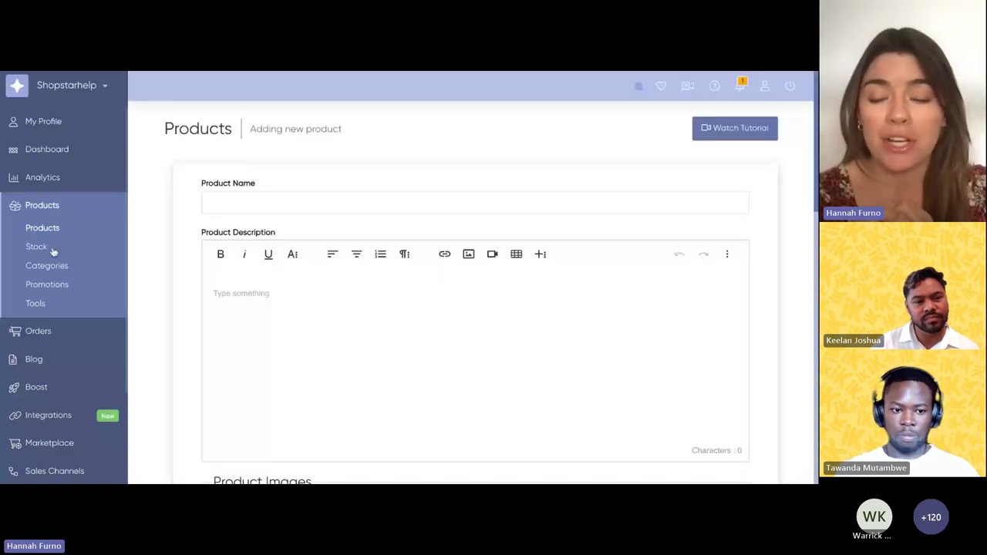
# Step: Add 5 units to the small T shirt's stock and make the medium T shirt available without stock tracking
pyautogui.click(36, 247)
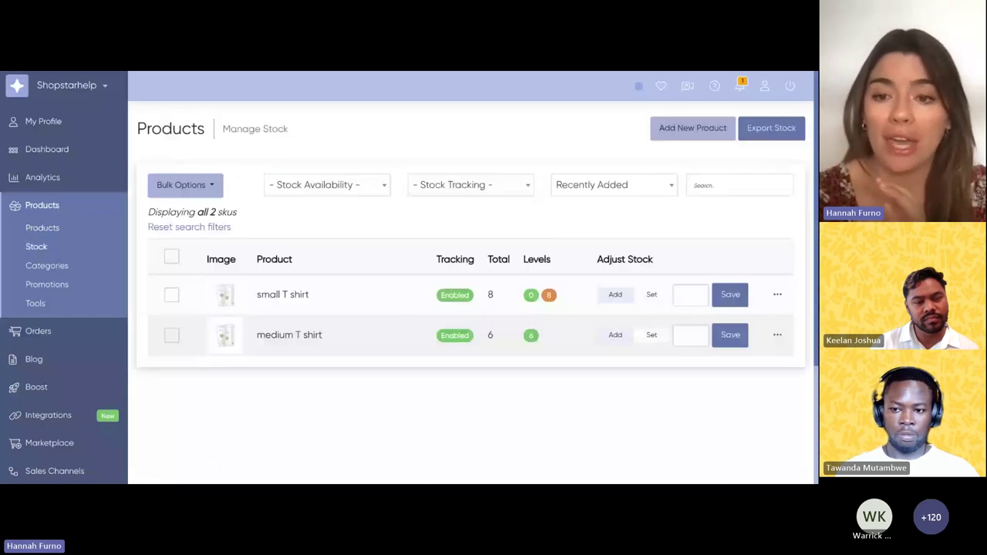
pyautogui.click(687, 297)
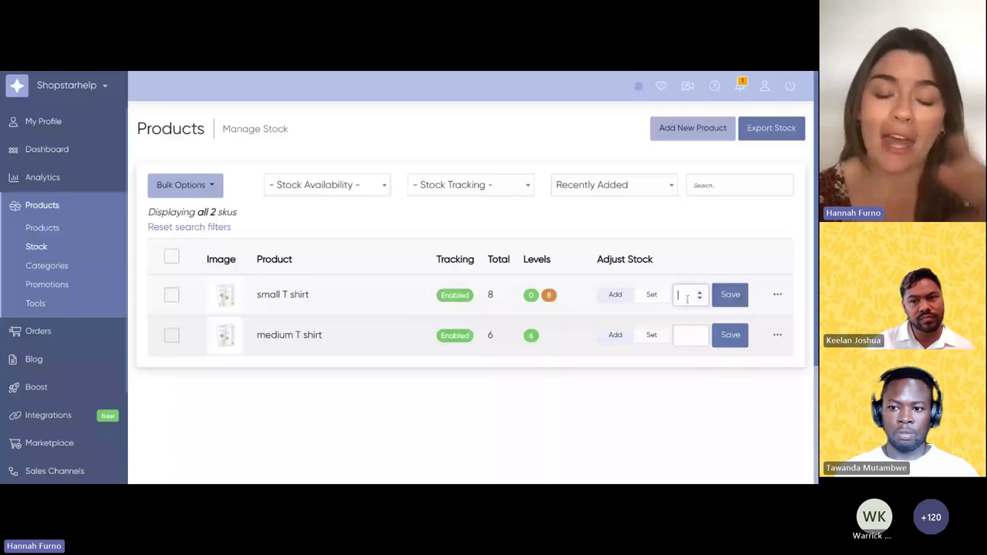
pyautogui.write('5')
pyautogui.click(730, 297)
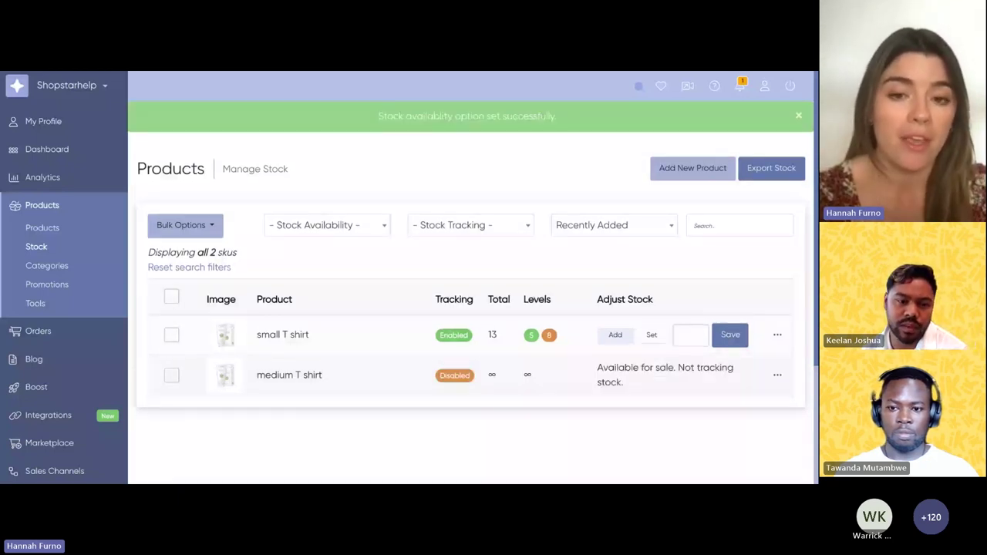
pyautogui.scroll(-1, 449, 324)
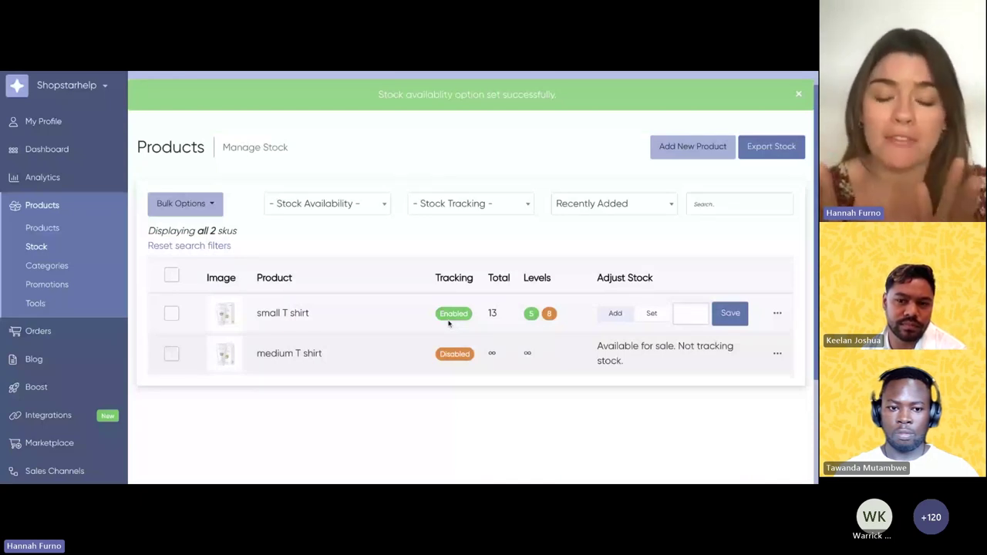
pyautogui.scroll(-1, 449, 324)
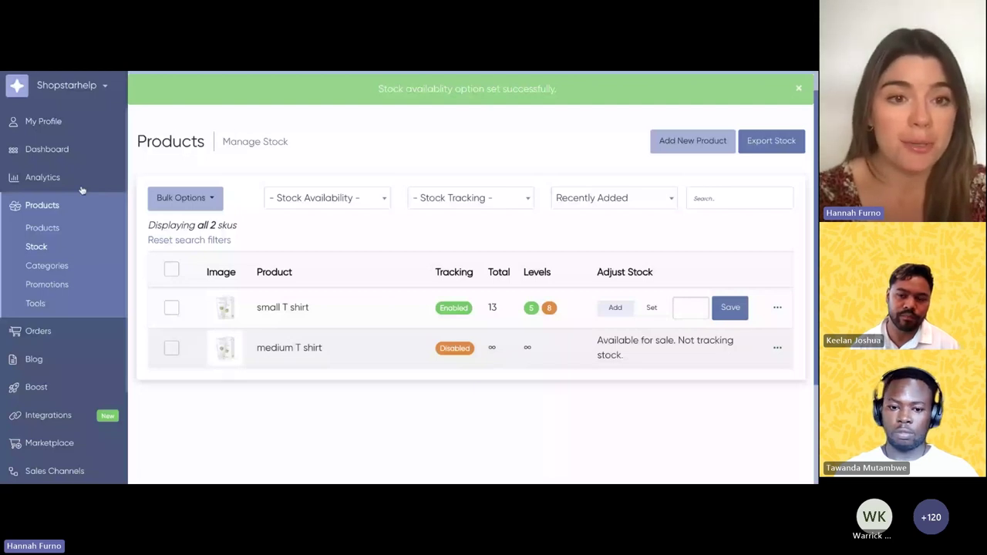
# Step: Return to the dashboard and review the remaining tasks in the Getting Started checklist
pyautogui.click(47, 149)
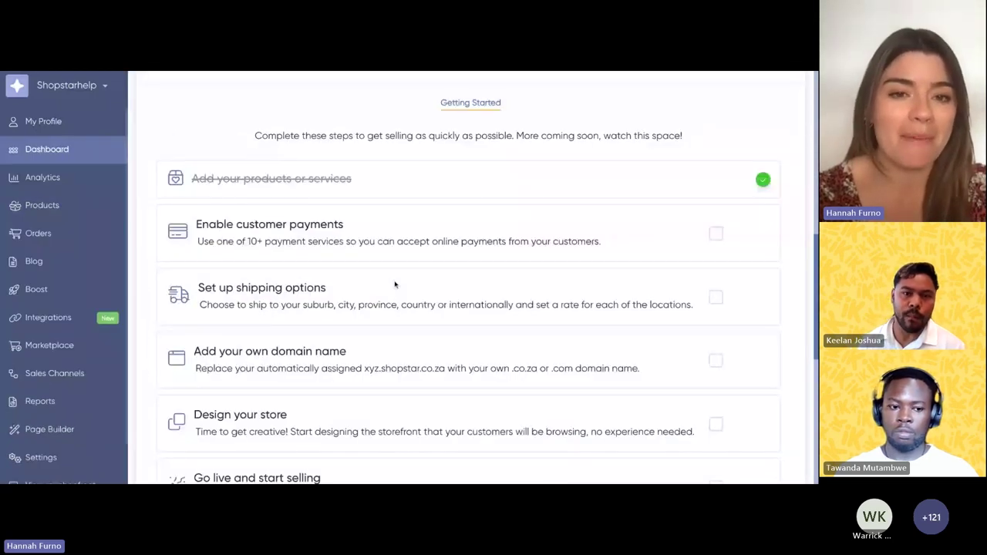
pyautogui.scroll(-1, 355, 247)
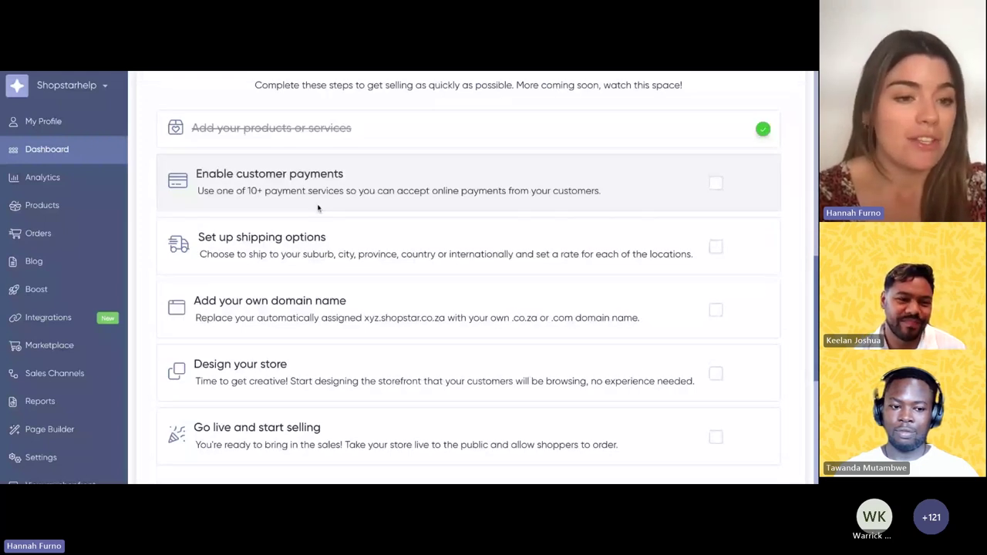
pyautogui.scroll(-1, 318, 208)
# Step: Open the shop's shipping options and examine the courier rates for suburb, city, rest of the country and international shipping
pyautogui.scroll(-2, 69, 353)
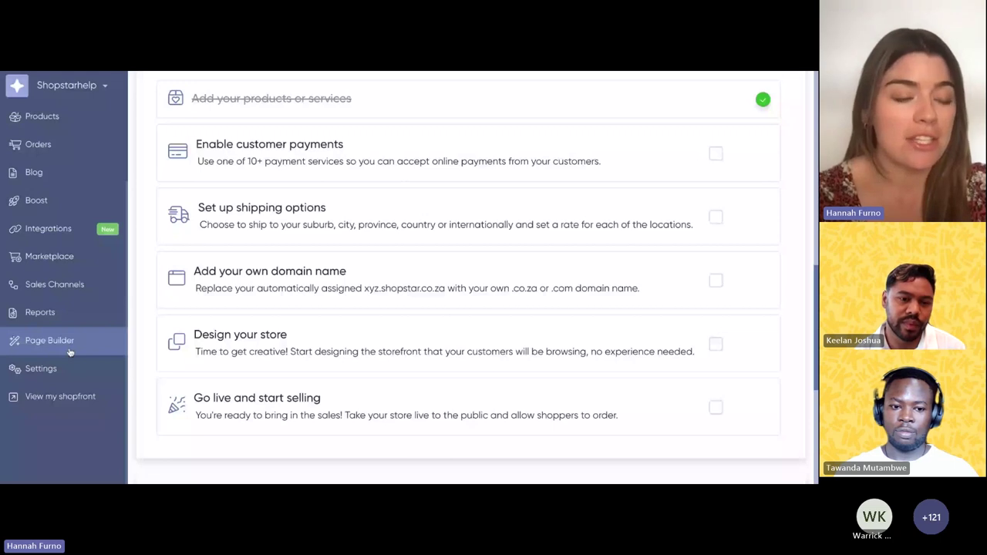
pyautogui.click(54, 368)
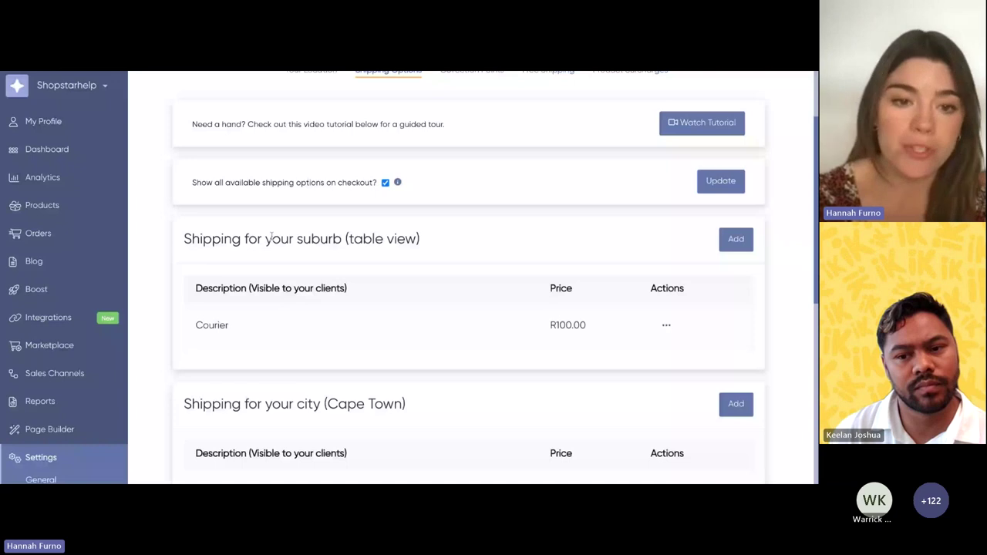
pyautogui.scroll(-4, 428, 260)
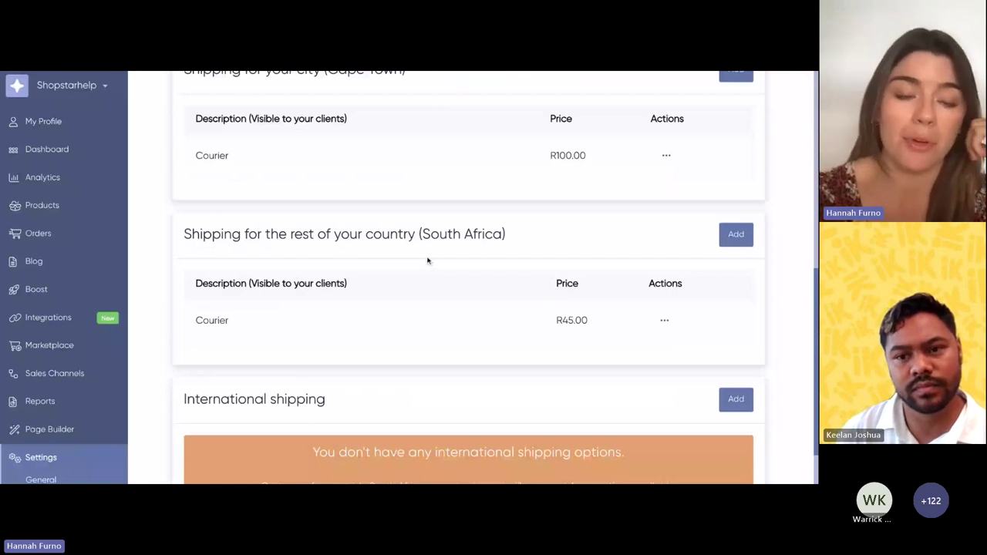
pyautogui.scroll(-1, 428, 260)
pyautogui.scroll(1, 334, 397)
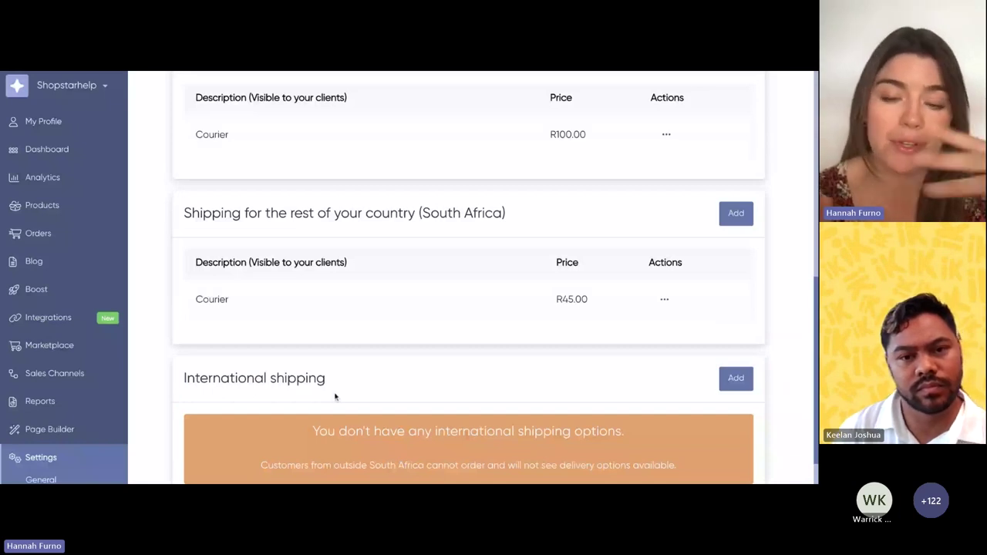
pyautogui.scroll(-1, 334, 396)
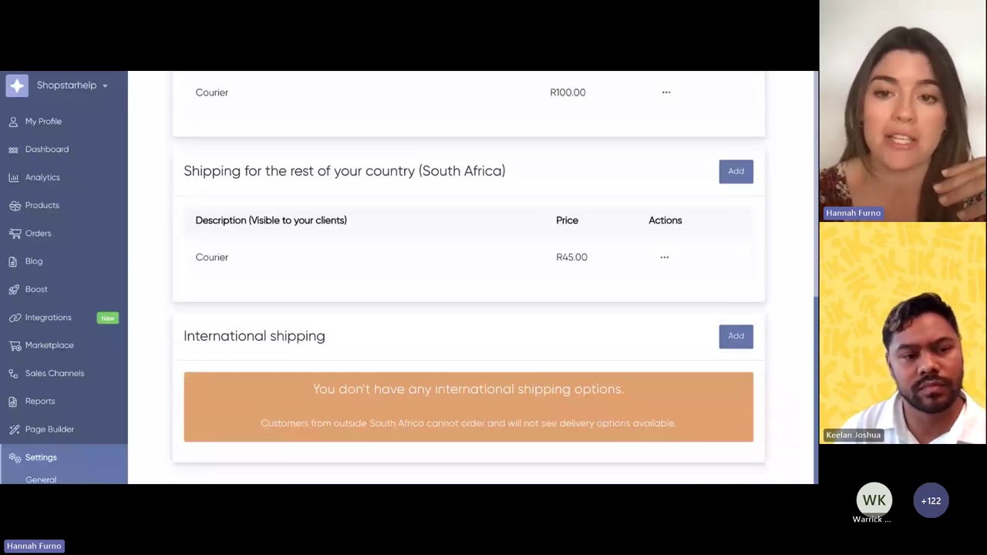
pyautogui.scroll(2, 468, 278)
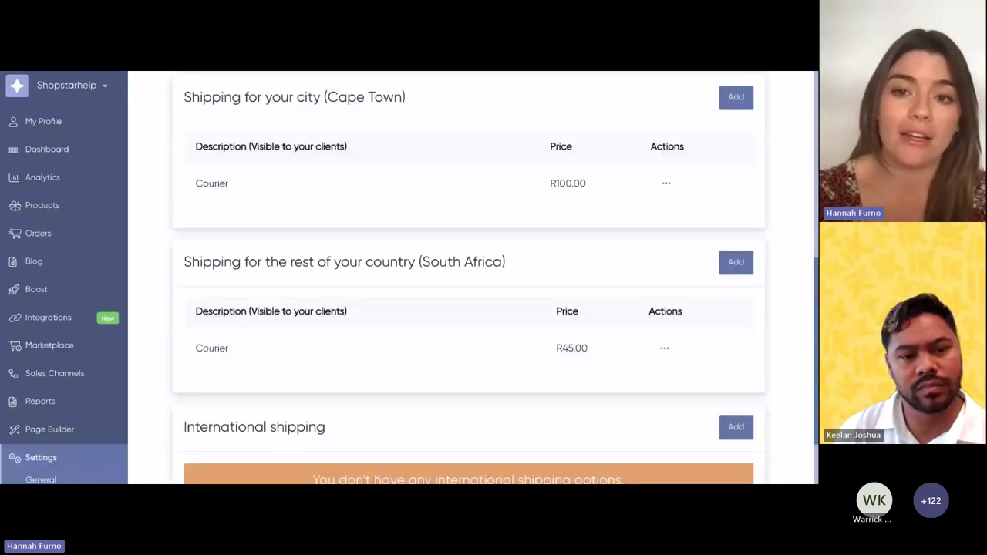
pyautogui.scroll(6, 526, 265)
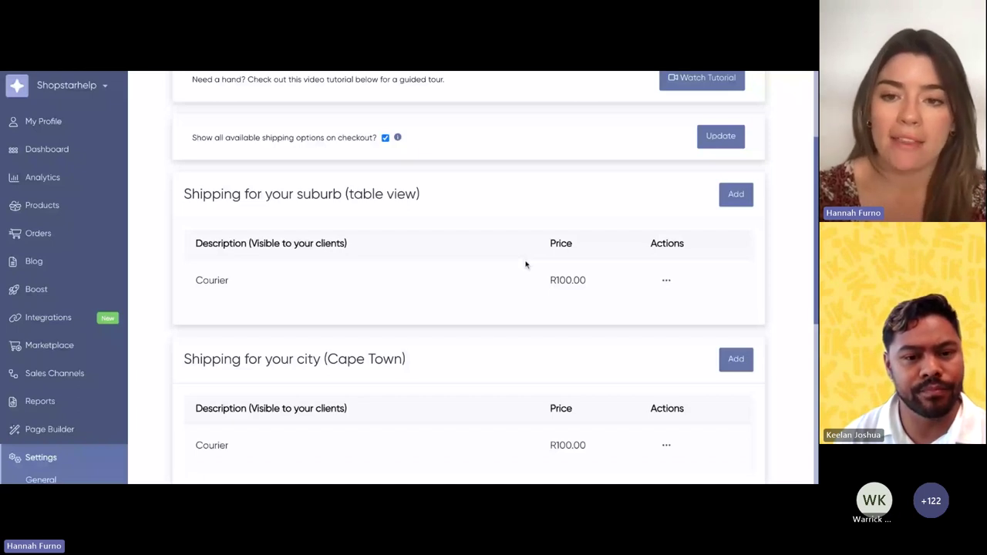
pyautogui.scroll(-3, 662, 318)
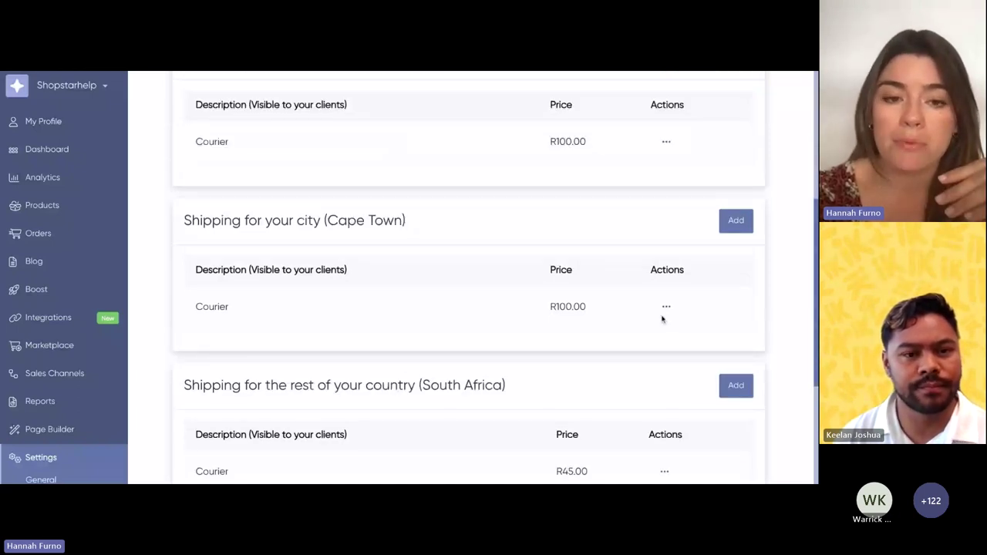
pyautogui.scroll(-2, 662, 318)
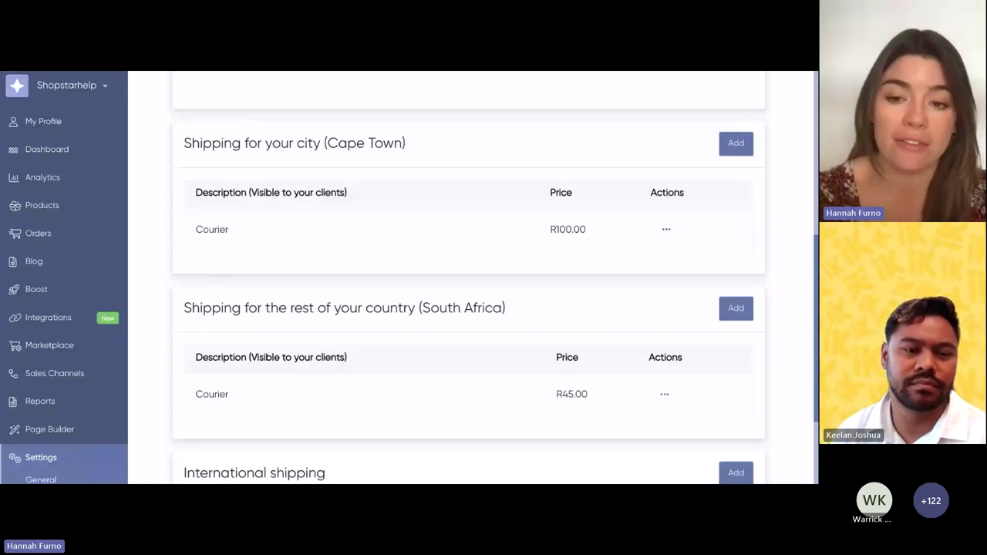
pyautogui.scroll(-1, 374, 397)
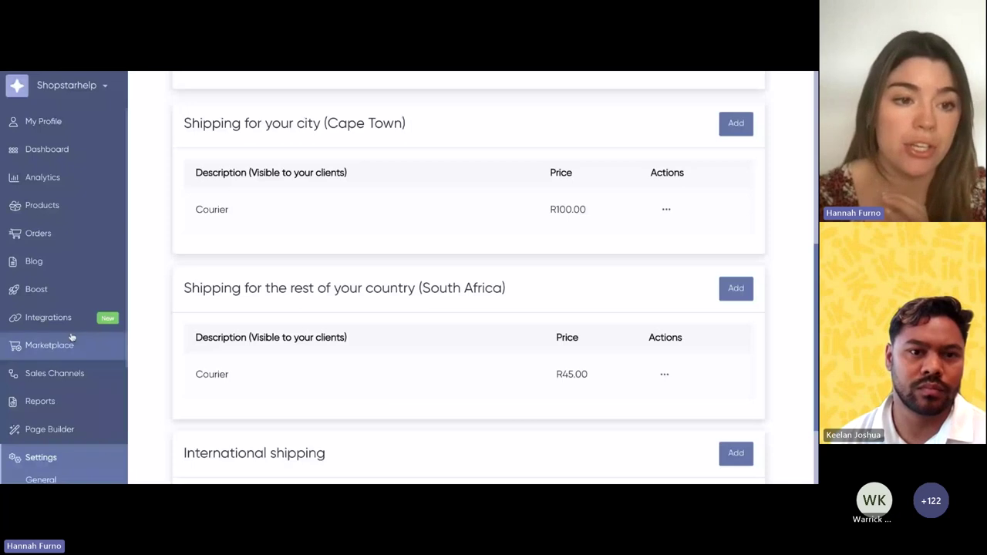
# Step: Open the catalogue of integrations available to the shop
pyautogui.click(48, 318)
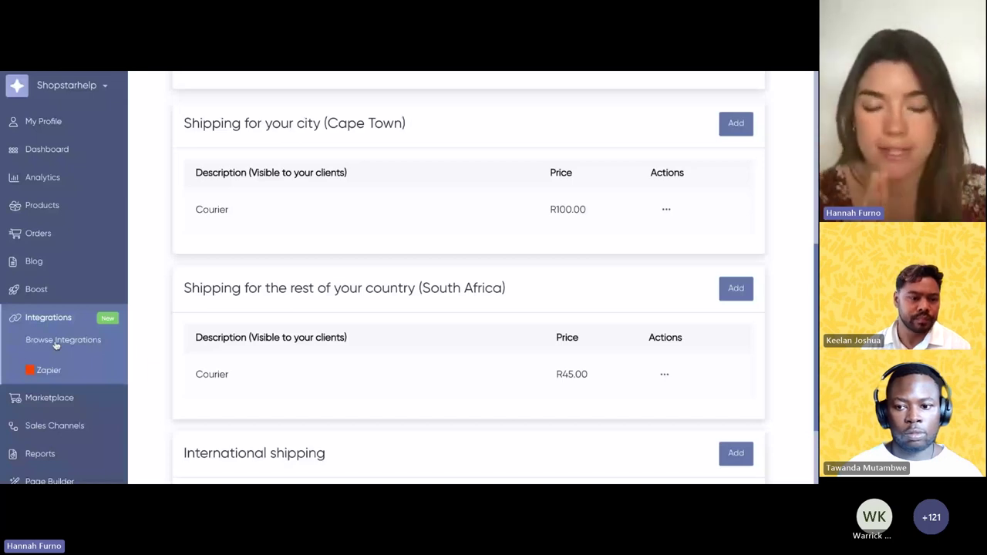
pyautogui.click(56, 340)
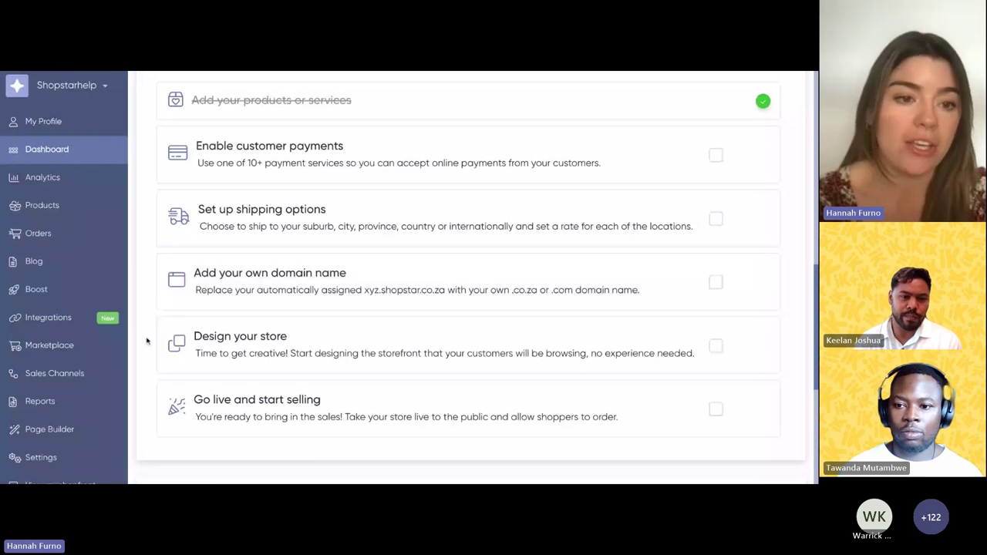
# Step: Check the remaining Getting Started tasks on the dashboard and open the custom domain page in the shop's general settings
pyautogui.scroll(-1, 141, 343)
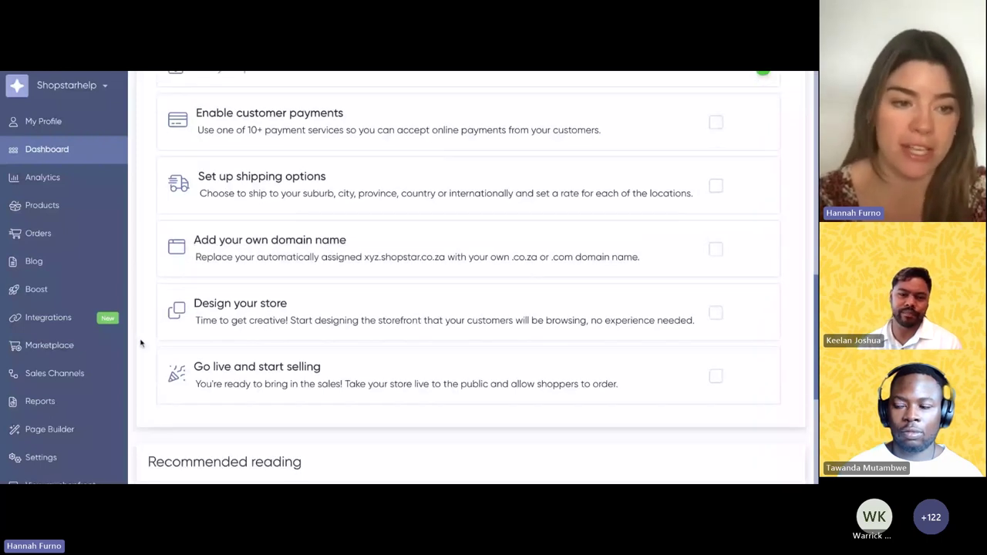
pyautogui.click(41, 457)
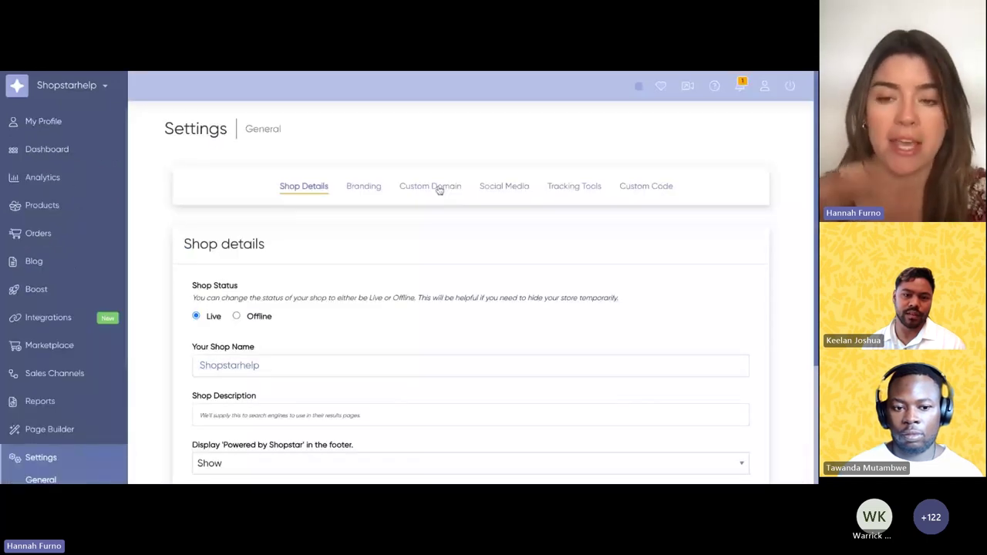
pyautogui.click(439, 190)
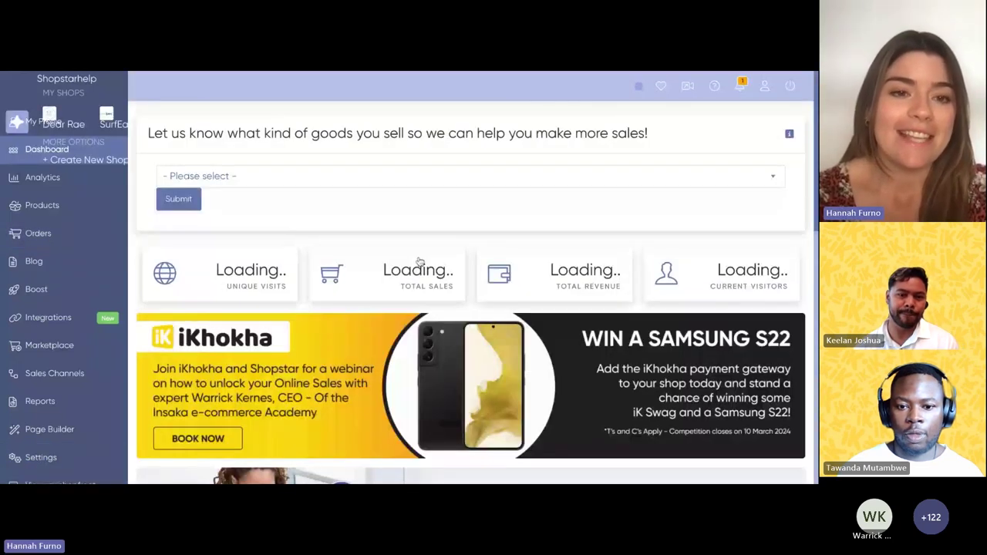
# Step: Open the page builder for designing the store and look through the available content design blocks
pyautogui.scroll(-10, 419, 263)
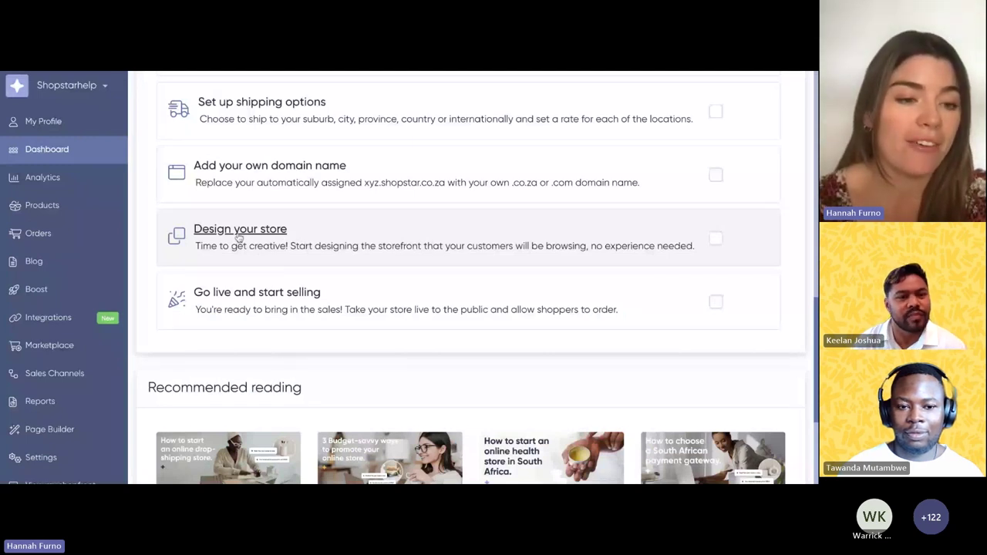
pyautogui.scroll(-2, 62, 339)
pyautogui.click(57, 341)
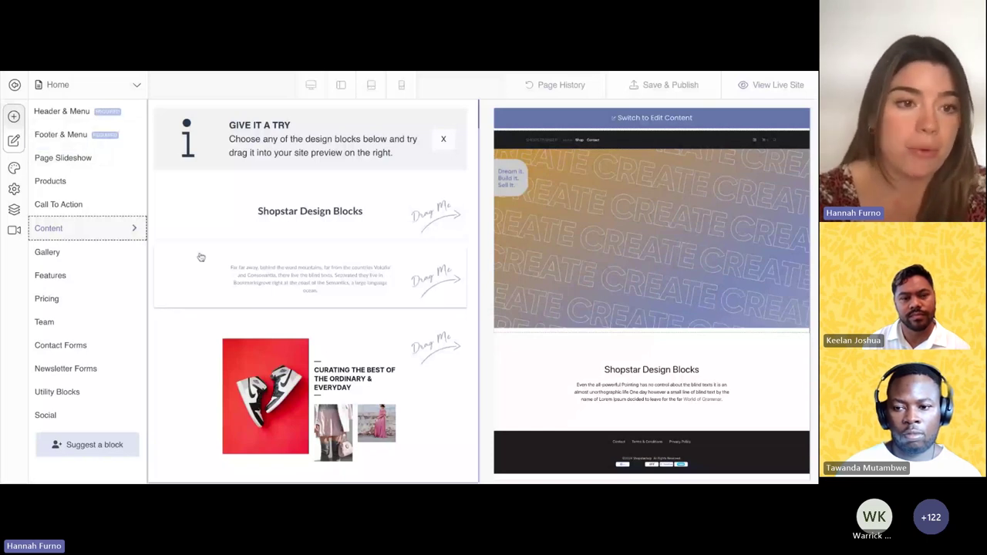
pyautogui.scroll(-5, 201, 257)
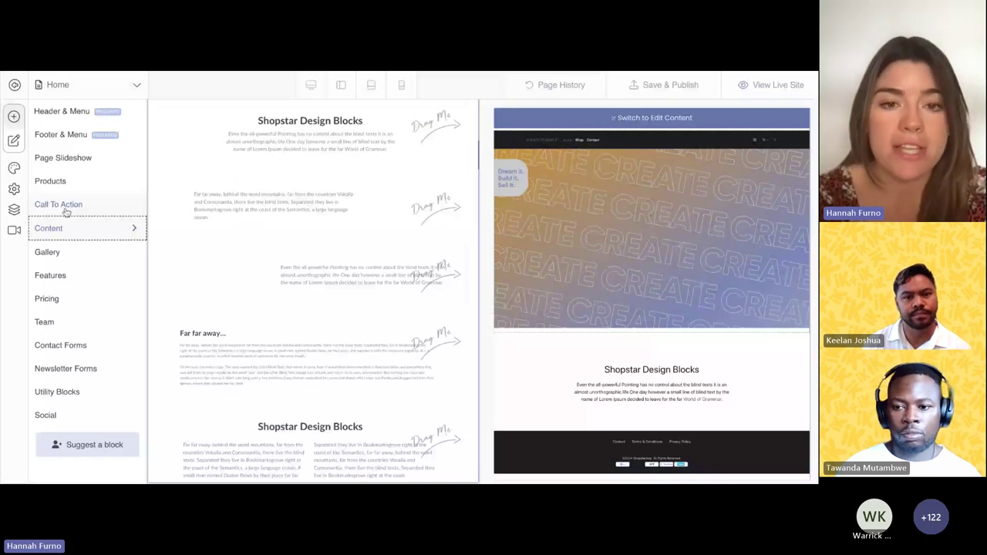
# Step: Add a Product Grid block to the Home page beneath the banner and check it in the page preview
pyautogui.click(89, 185)
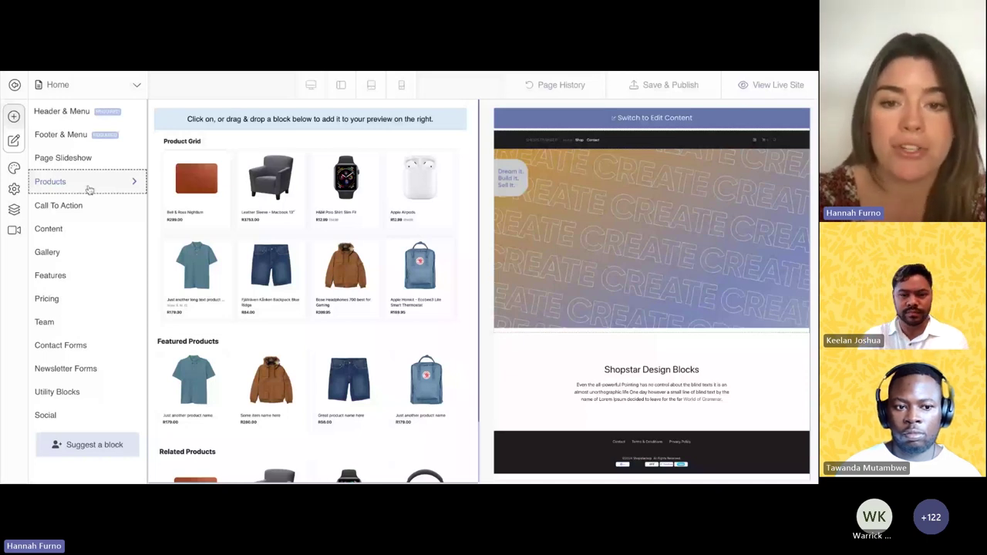
pyautogui.click(304, 230)
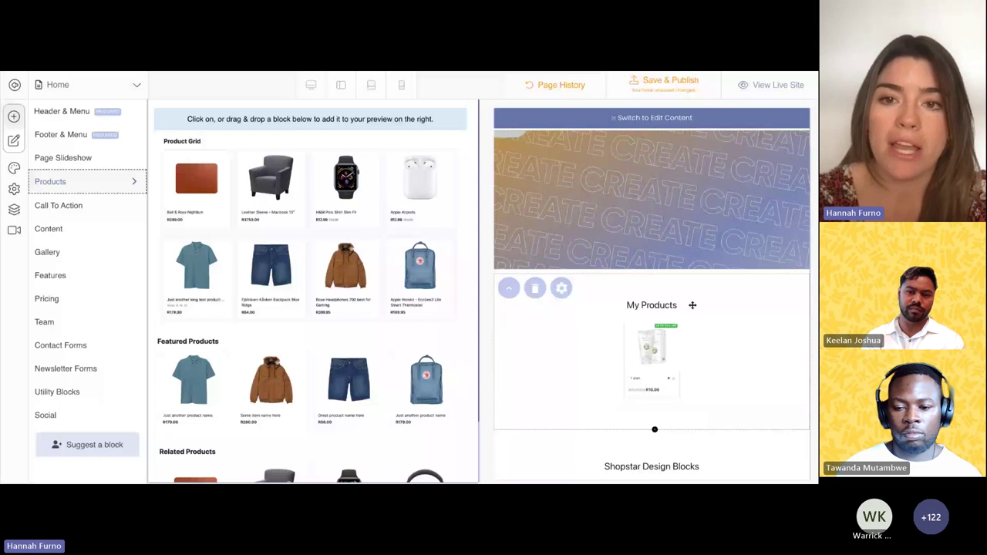
pyautogui.scroll(-1, 692, 306)
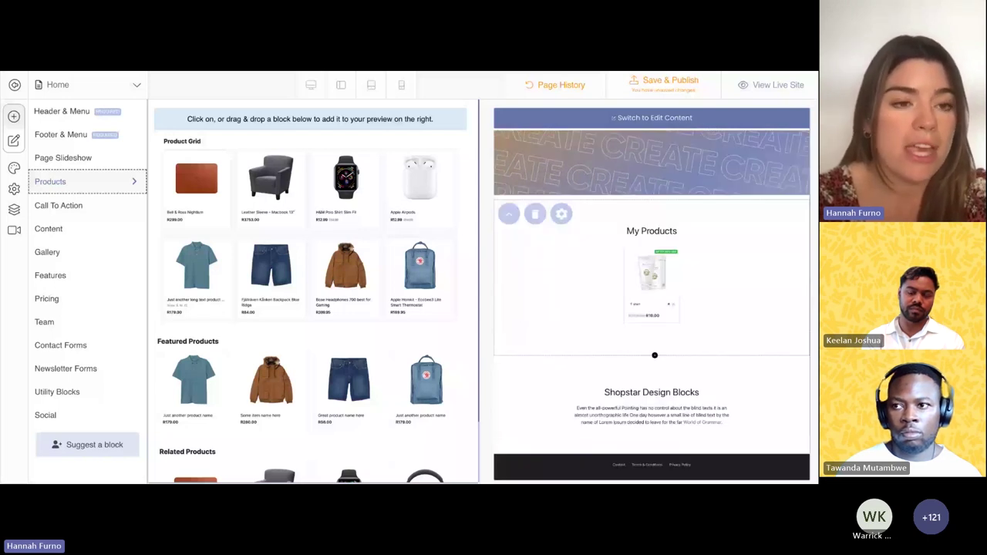
# Step: Nest the Contact page beneath the Shop page in the main menu using the Page Manager
pyautogui.click(134, 86)
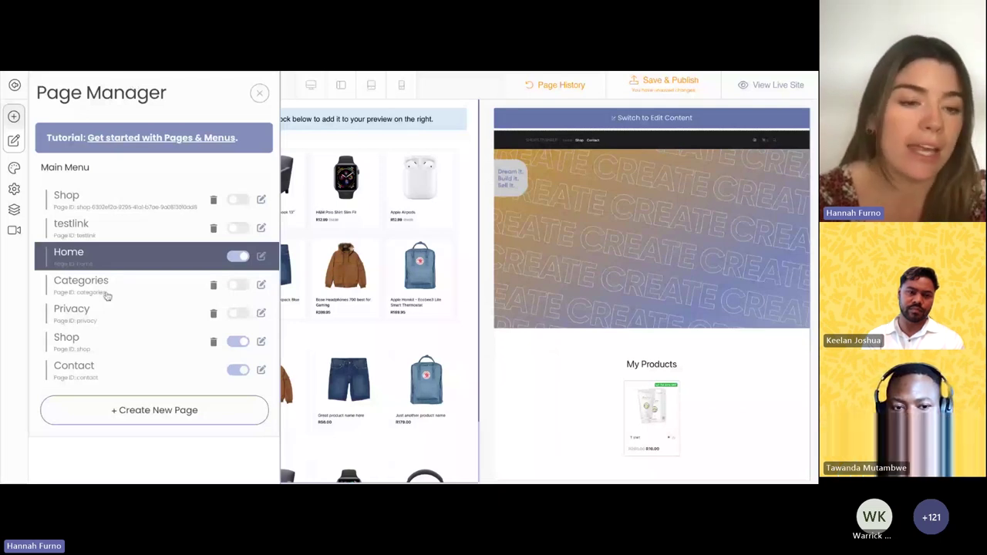
pyautogui.click(112, 352)
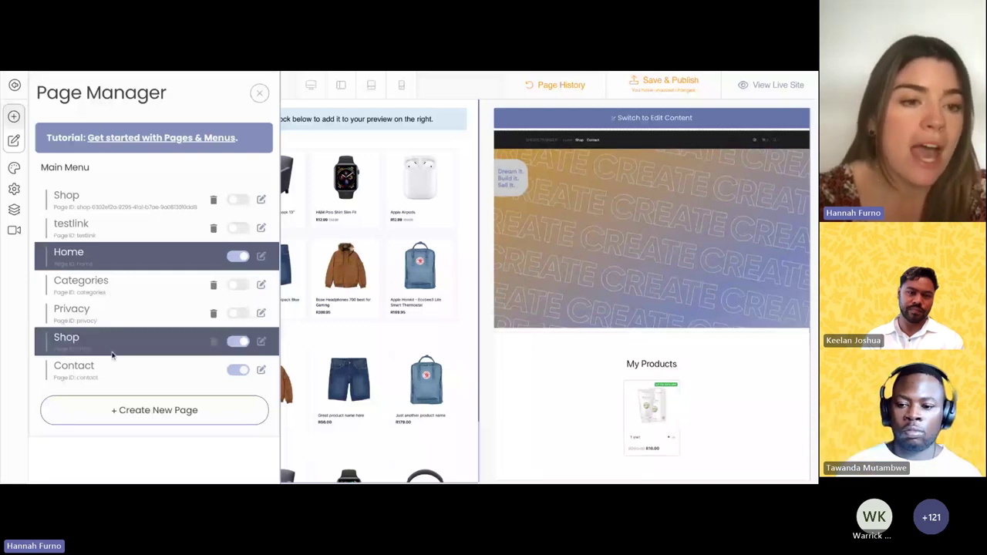
pyautogui.moveTo(68, 375); pyautogui.dragTo(78, 373)
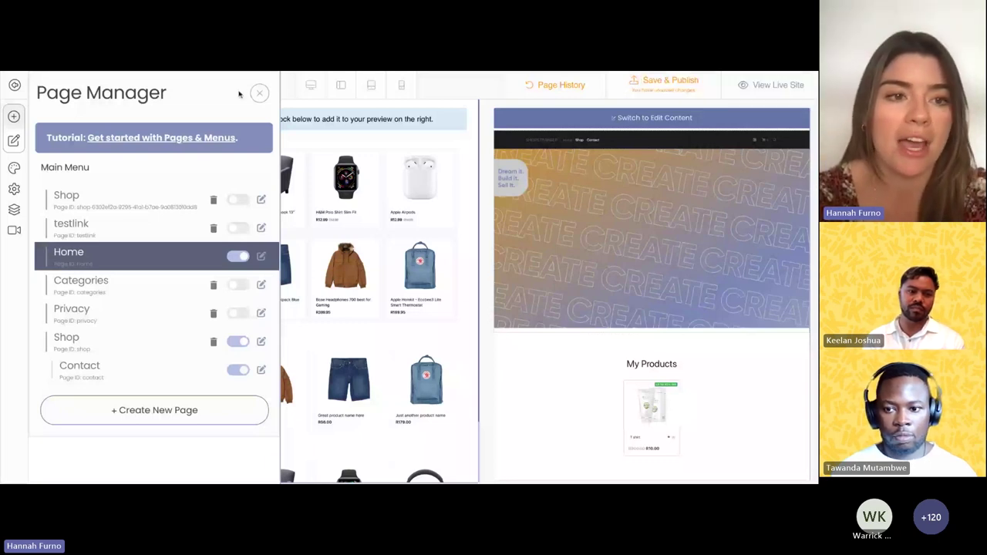
pyautogui.click(259, 94)
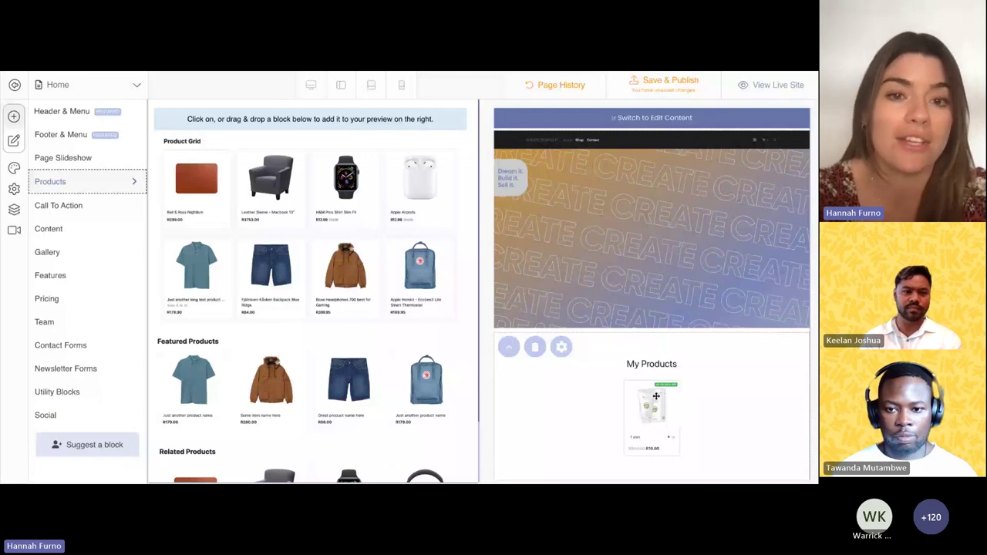
# Step: Switch the Home page to content editing and change the "Shopstar Design Blocks" heading to "Shopstar Desbfeifne Blocks"
pyautogui.click(13, 140)
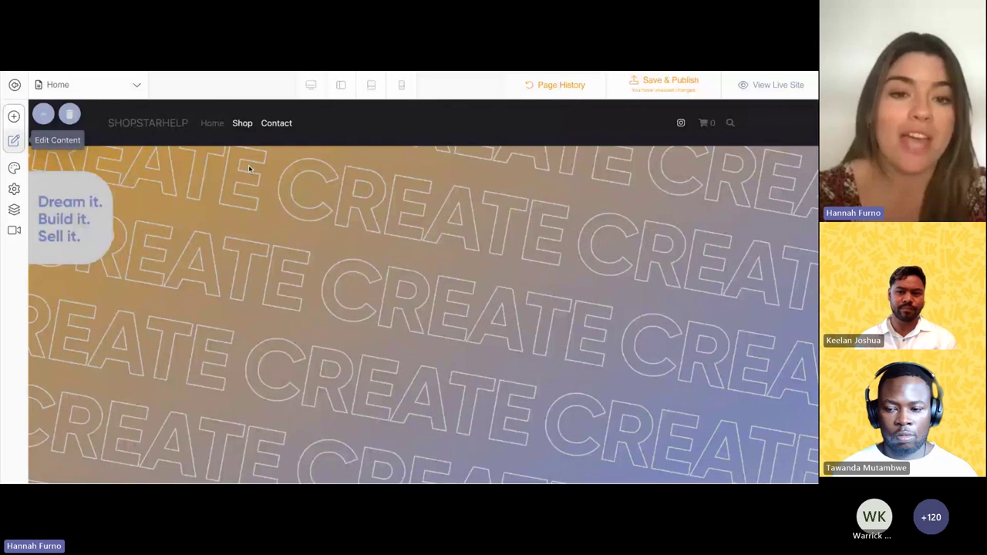
pyautogui.scroll(-10, 249, 169)
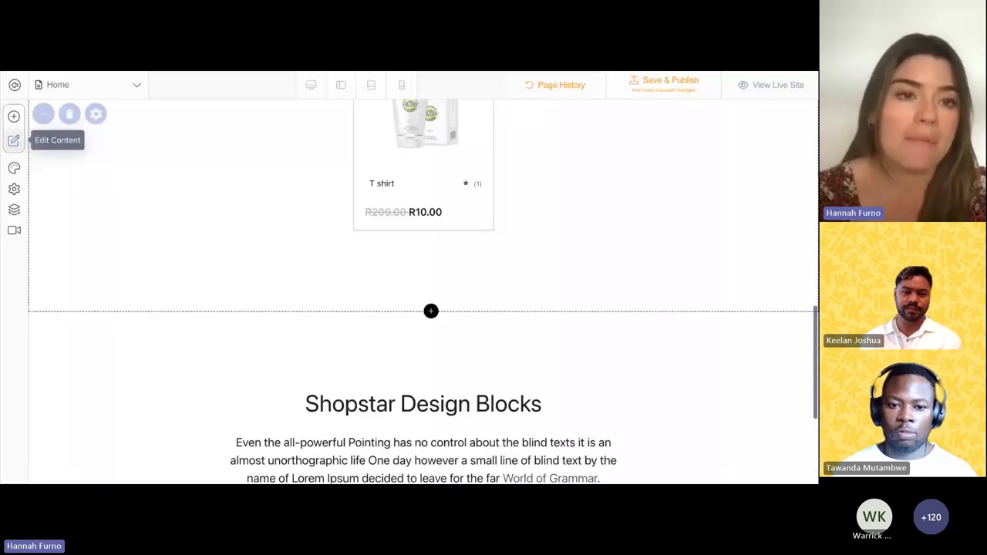
pyautogui.scroll(10, 75, 128)
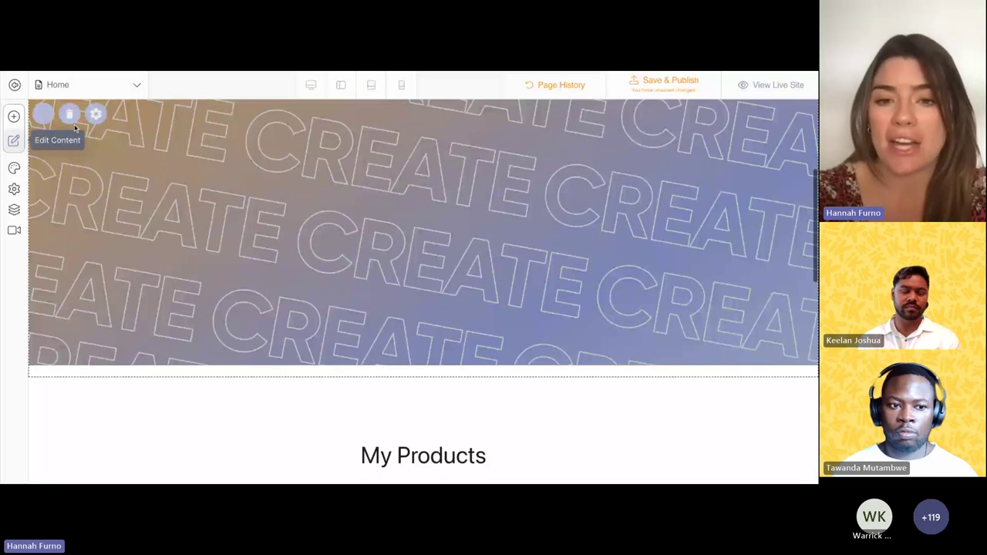
pyautogui.scroll(-10, 75, 128)
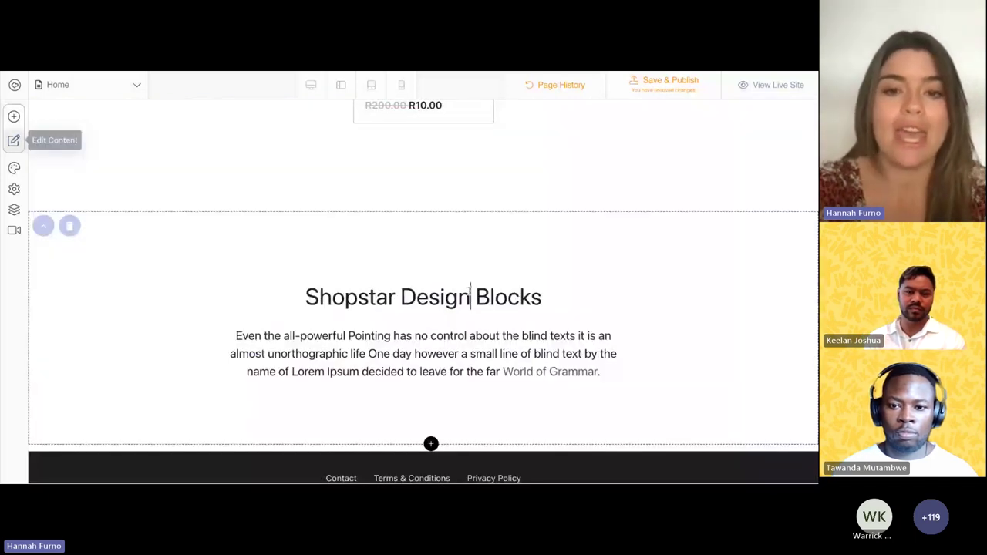
pyautogui.press('BackSpace')
pyautogui.press('BackSpace')
pyautogui.press('BackSpace')
pyautogui.write('bfeifne')
# Step: Select part of the paragraph below the heading to view its text formatting options, and dismiss the selection
pyautogui.moveTo(377, 336); pyautogui.dragTo(437, 339)
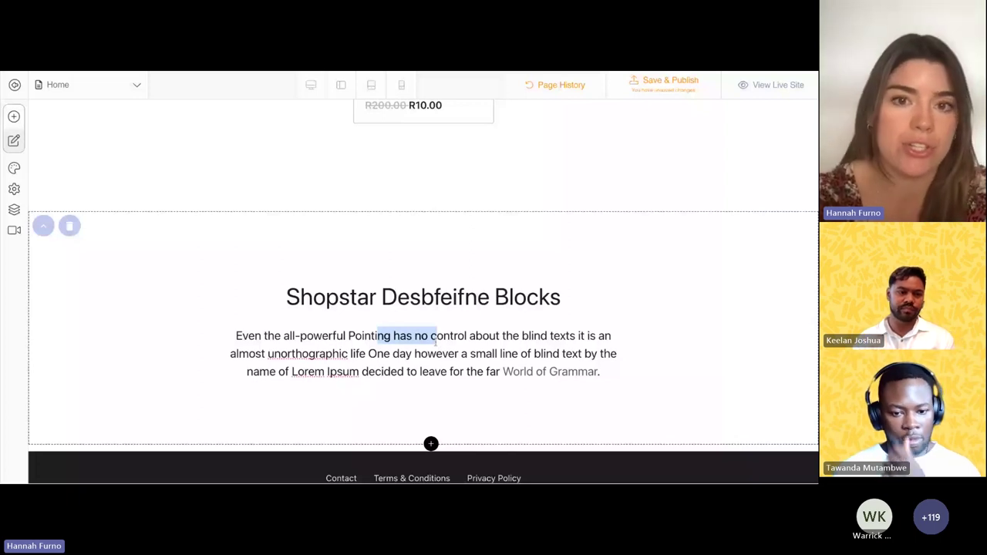
pyautogui.scroll(1, 351, 220)
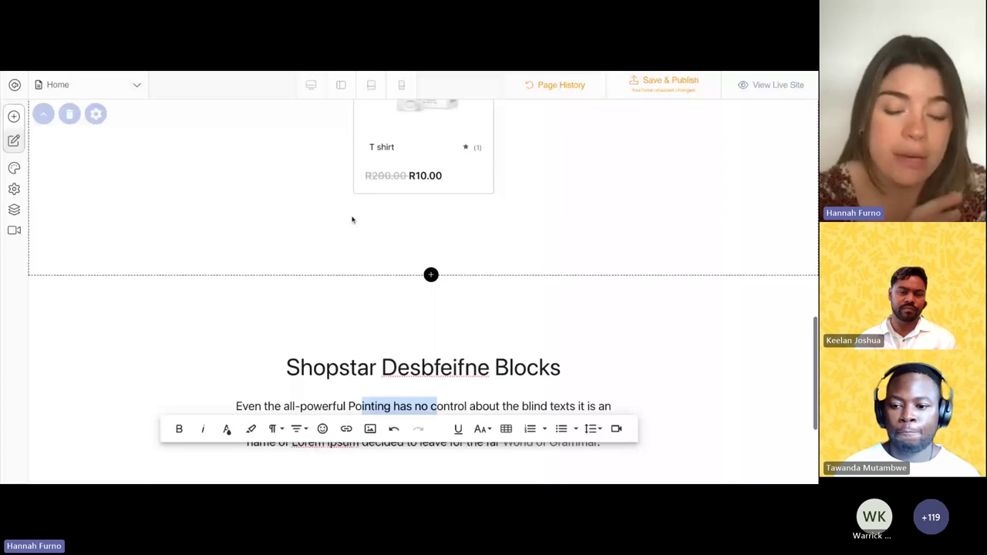
pyautogui.press('Escape')
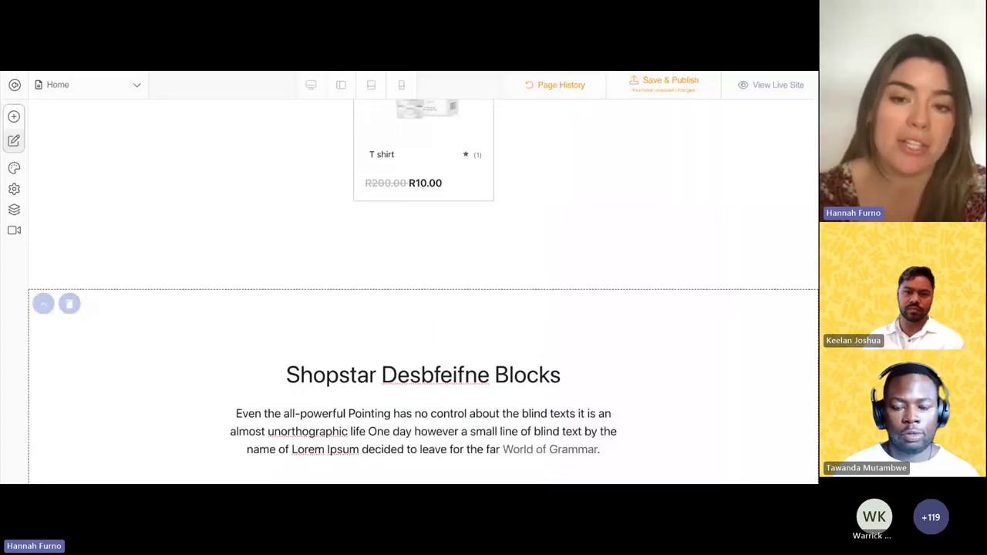
pyautogui.scroll(-2, 522, 293)
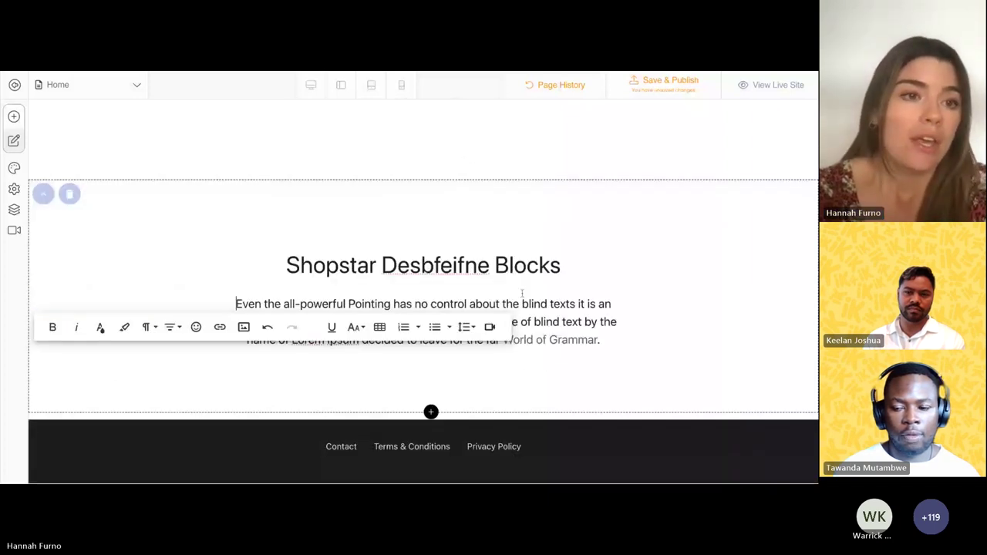
# Step: Examine the site's design options for branding, colors and fonts
pyautogui.click(15, 118)
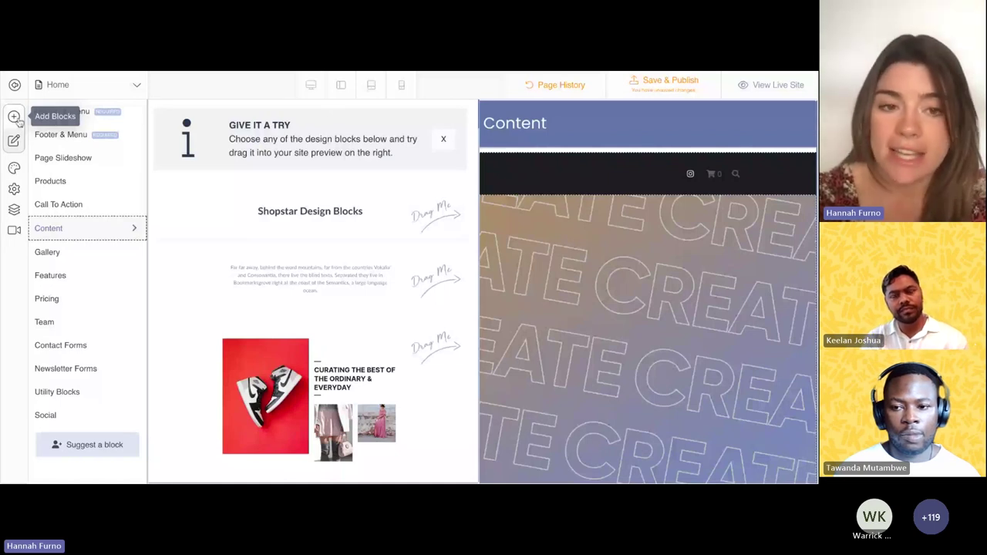
pyautogui.click(14, 167)
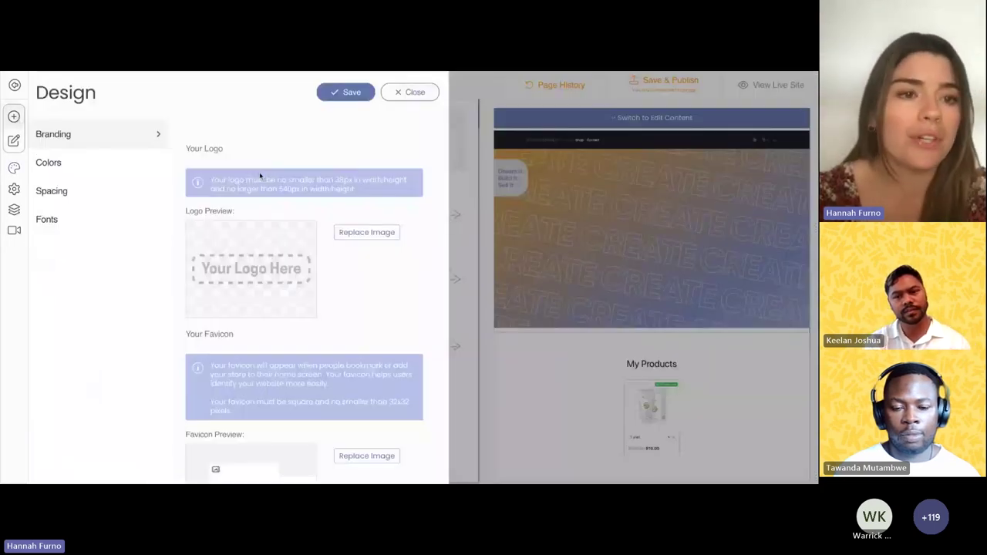
pyautogui.click(100, 163)
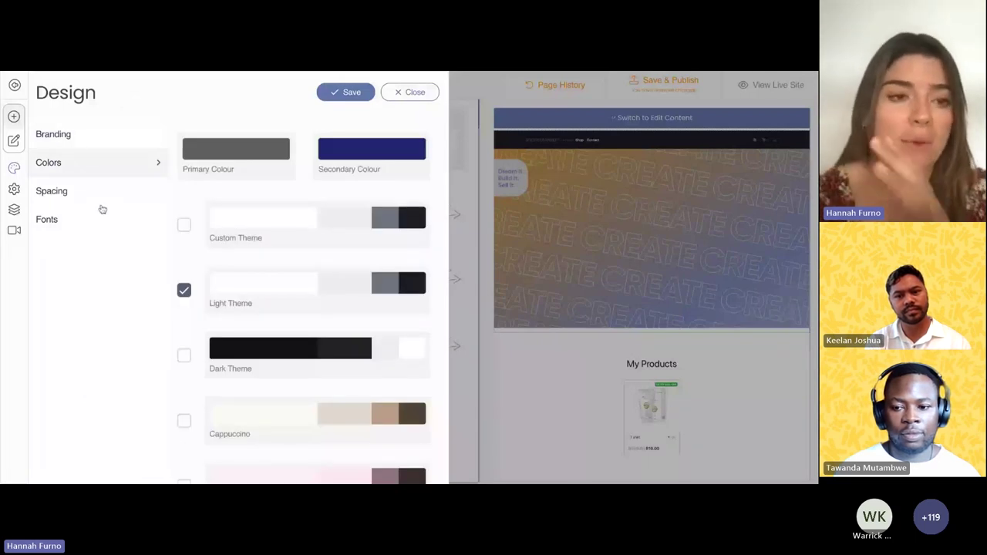
pyautogui.click(96, 219)
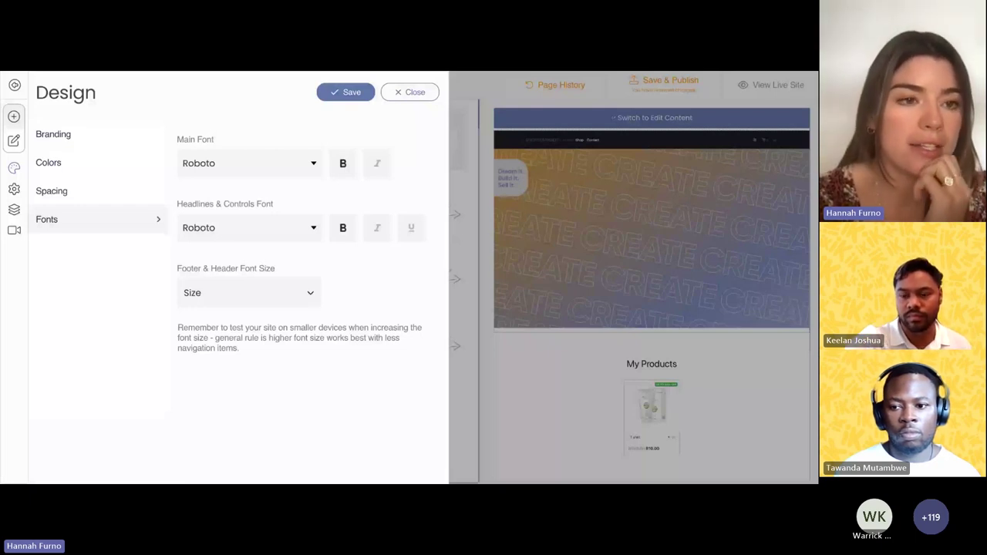
# Step: Review the site-wide settings for the shopfront and custom CSS, and close them without saving
pyautogui.click(14, 189)
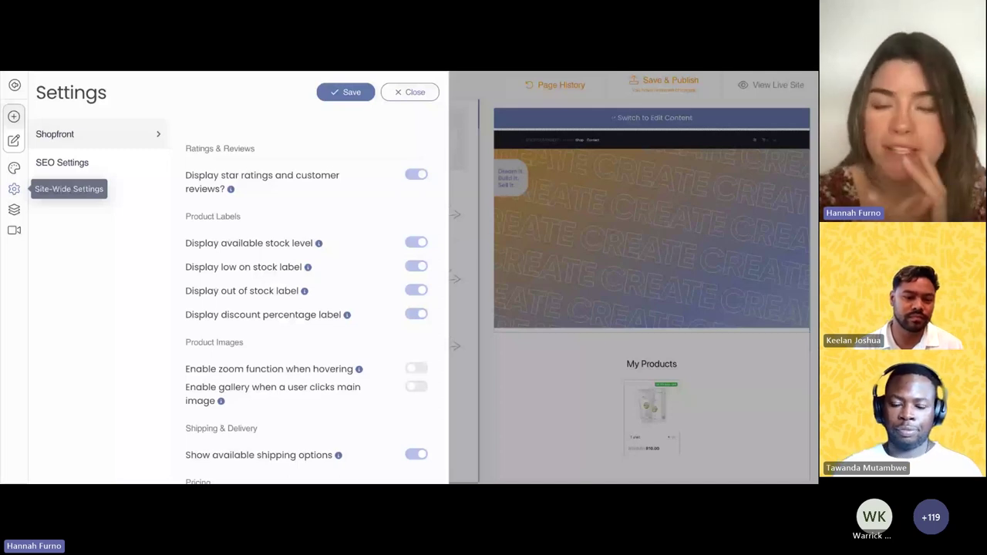
pyautogui.scroll(-1, 234, 278)
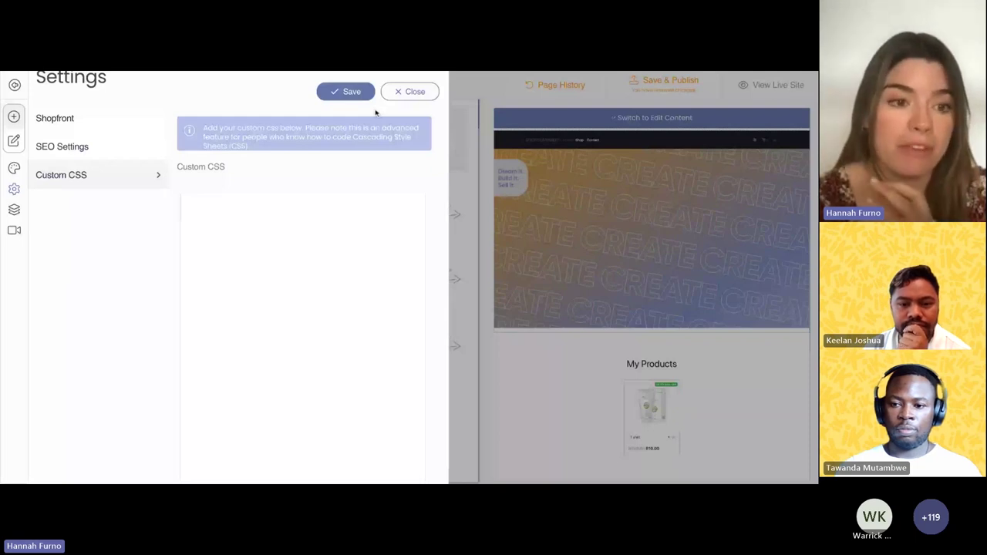
pyautogui.click(410, 91)
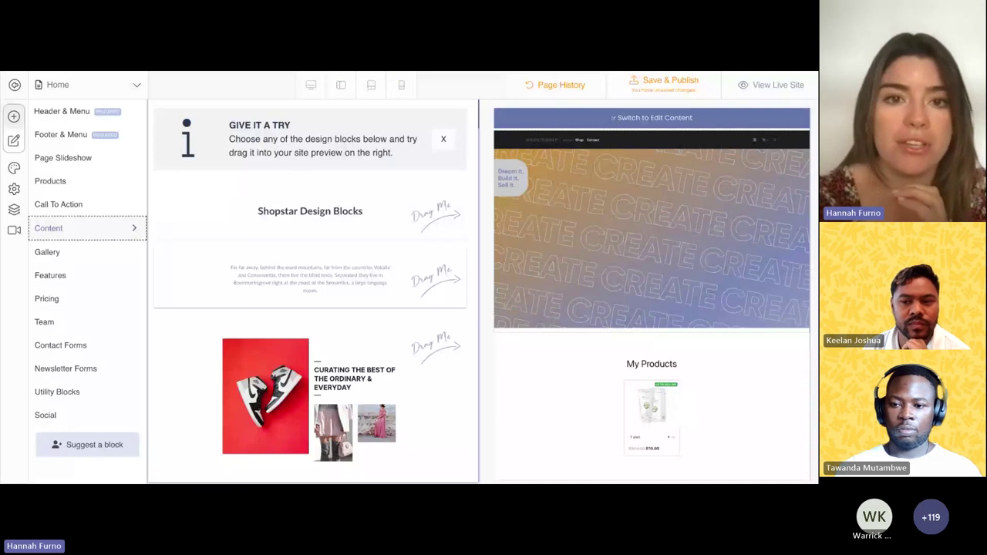
# Step: Preview the Home page in the mobile layout and return to the desktop layout
pyautogui.scroll(-1, 472, 370)
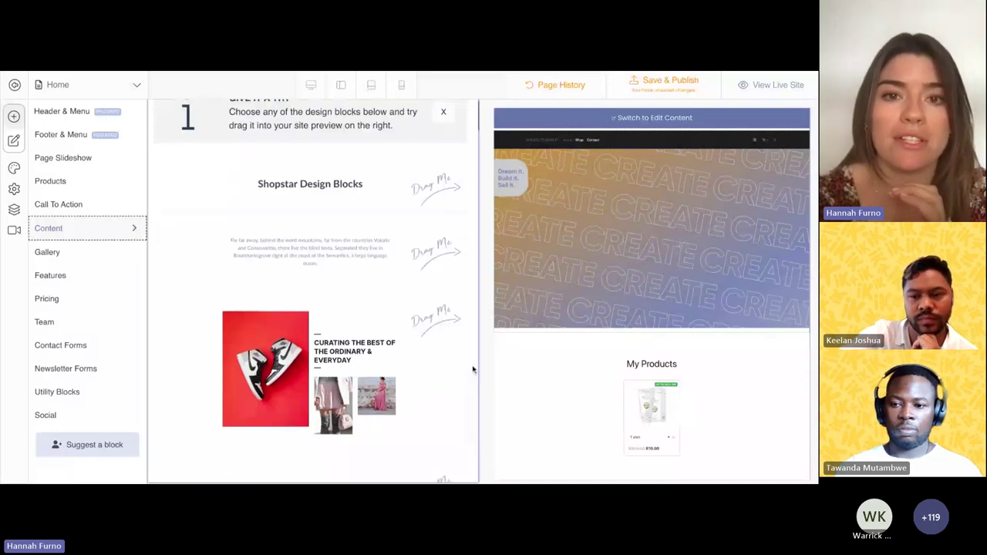
pyautogui.click(400, 87)
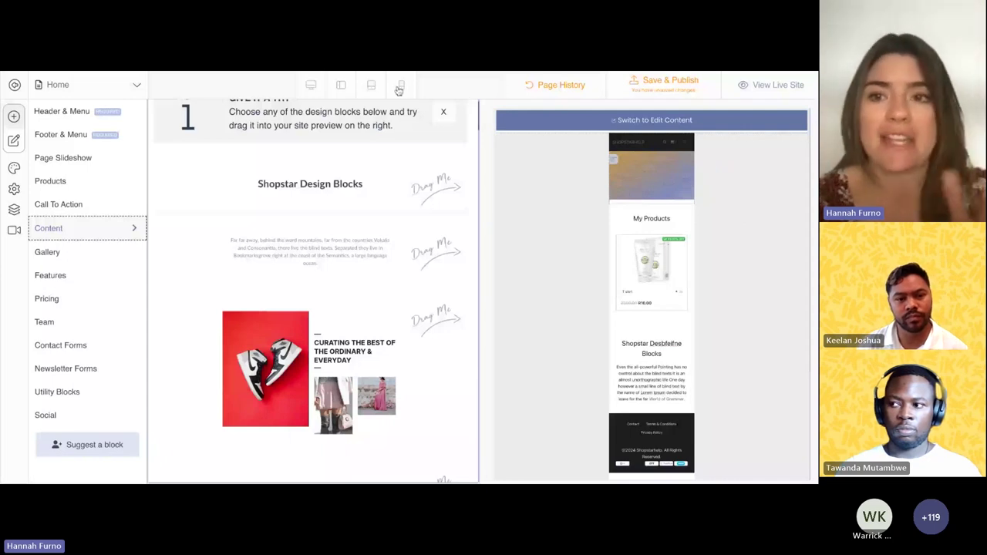
pyautogui.click(309, 87)
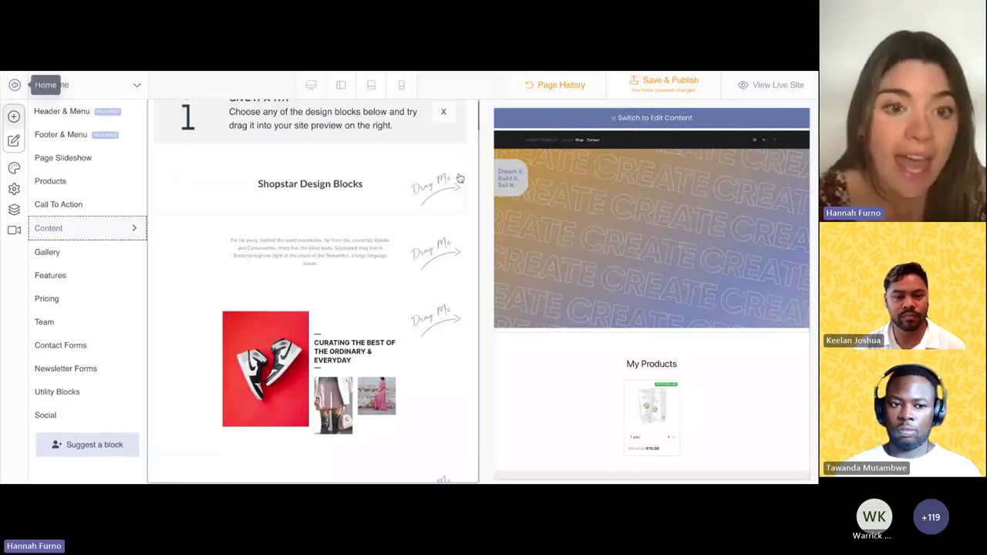
# Step: Return to the dashboard tab and go over the Getting Started checklist again
pyautogui.hotkey('ctrl', 'Tab')
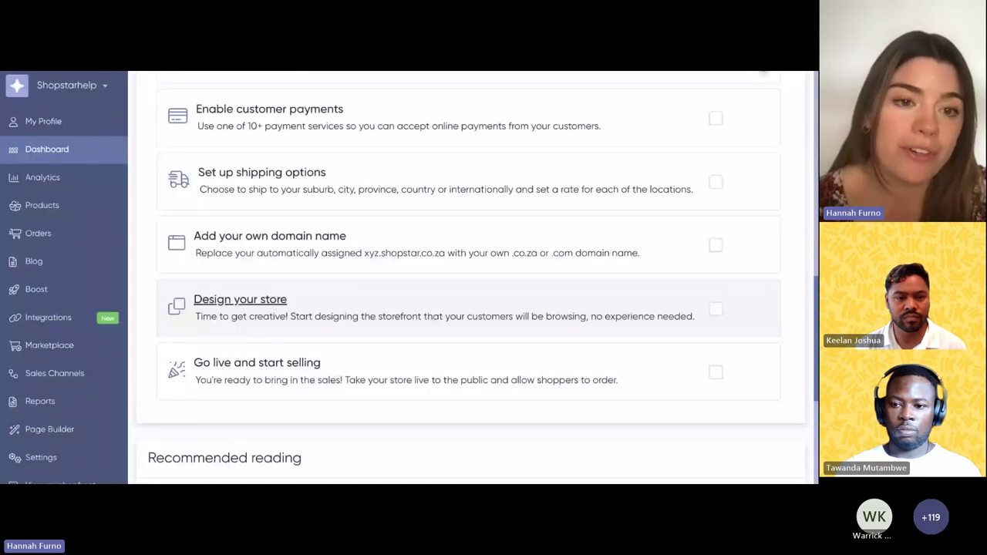
pyautogui.scroll(2, 469, 278)
pyautogui.scroll(1, 350, 274)
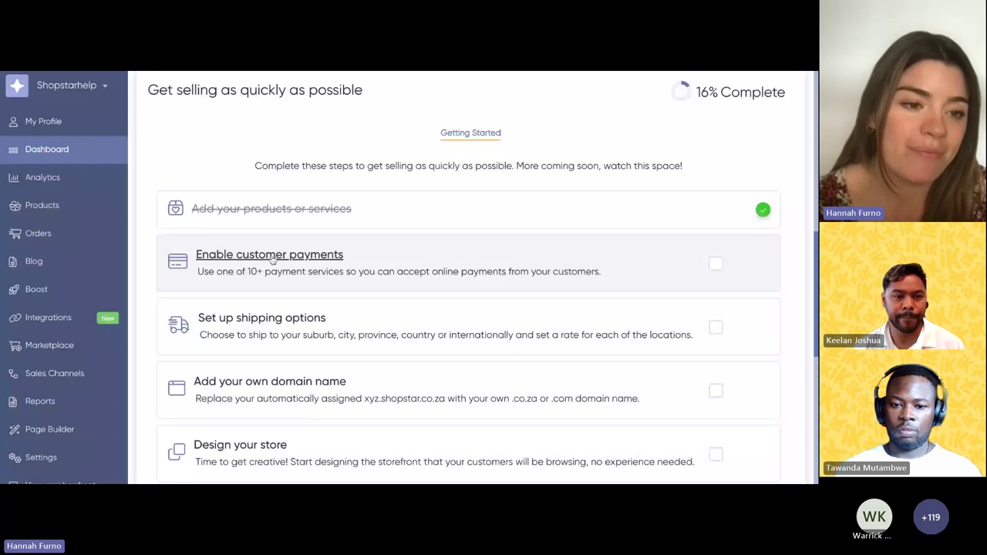
# Step: Open the shop's payment gateway settings, collapse Shopstar Pay and expand iKhokha to view its credential fields
pyautogui.scroll(-2, 64, 372)
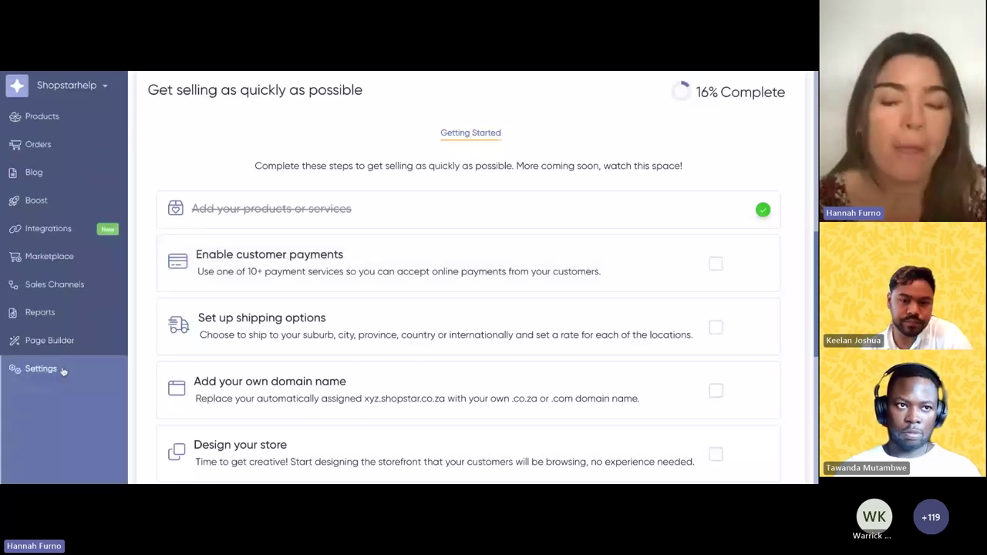
pyautogui.click(41, 369)
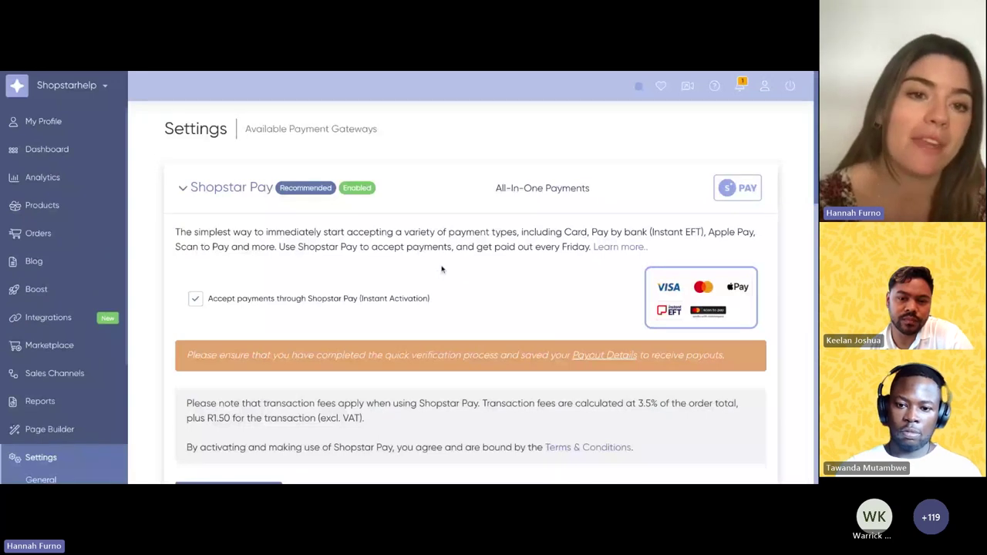
pyautogui.click(247, 189)
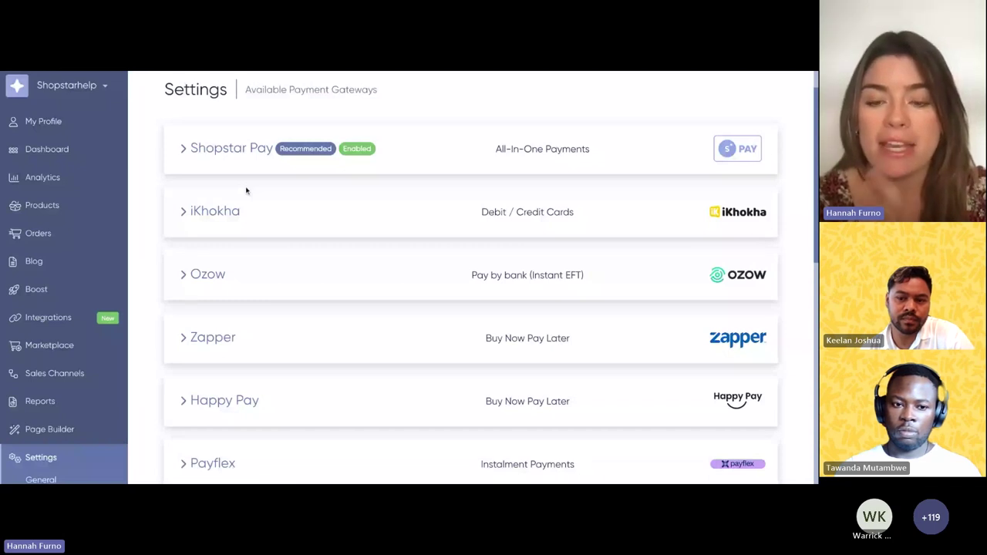
pyautogui.click(246, 192)
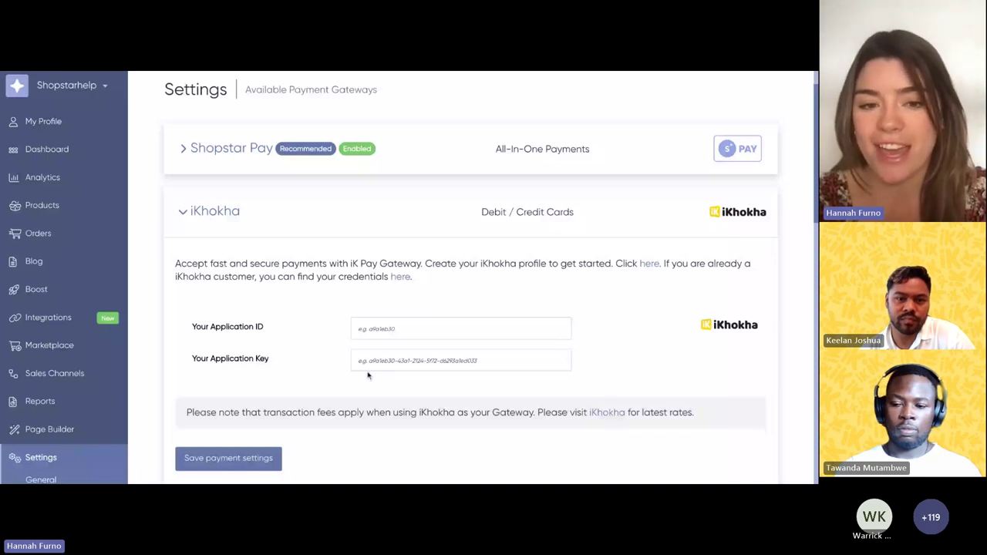
# Step: Look over the integrations available to the shop and expand the Boost section
pyautogui.click(79, 325)
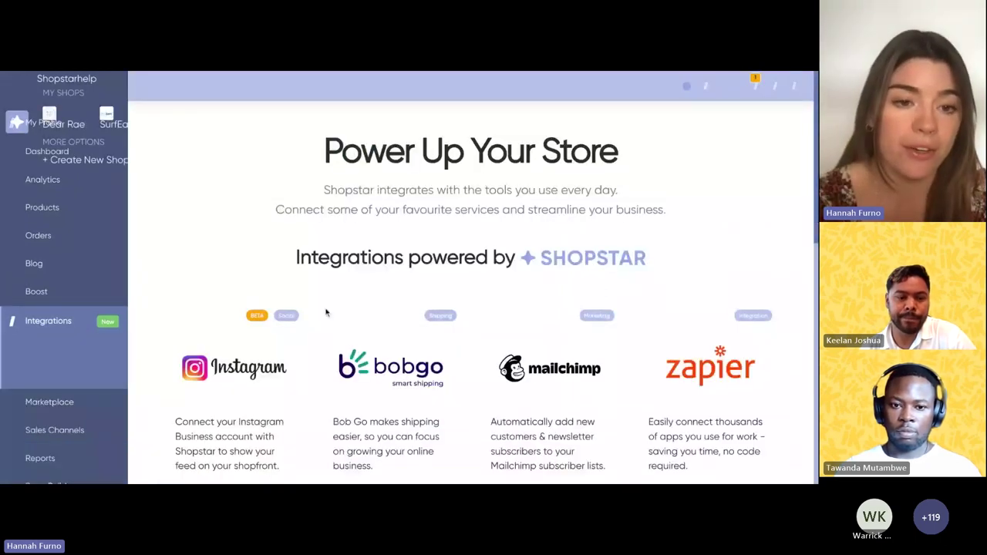
pyautogui.scroll(-1, 70, 287)
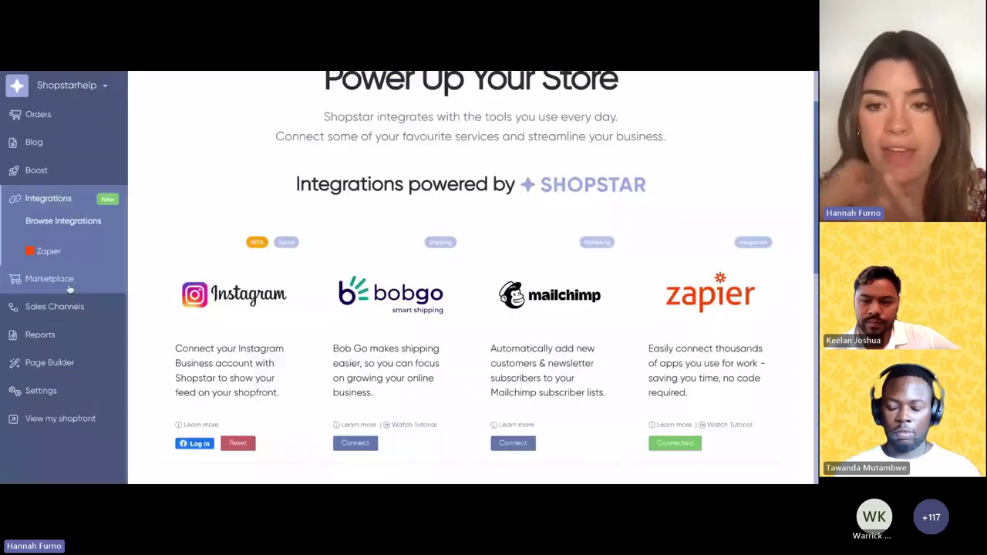
pyautogui.scroll(1, 70, 289)
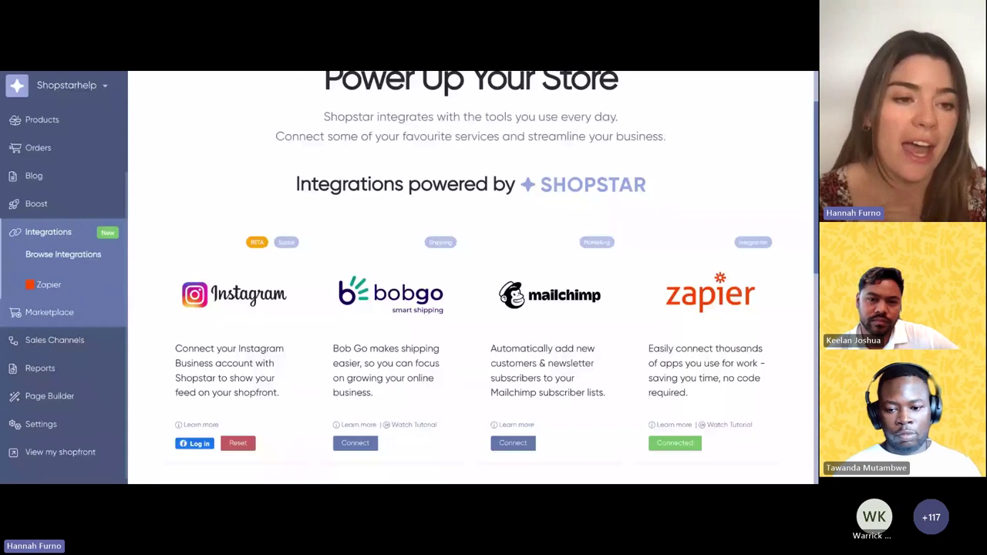
pyautogui.scroll(2, 64, 285)
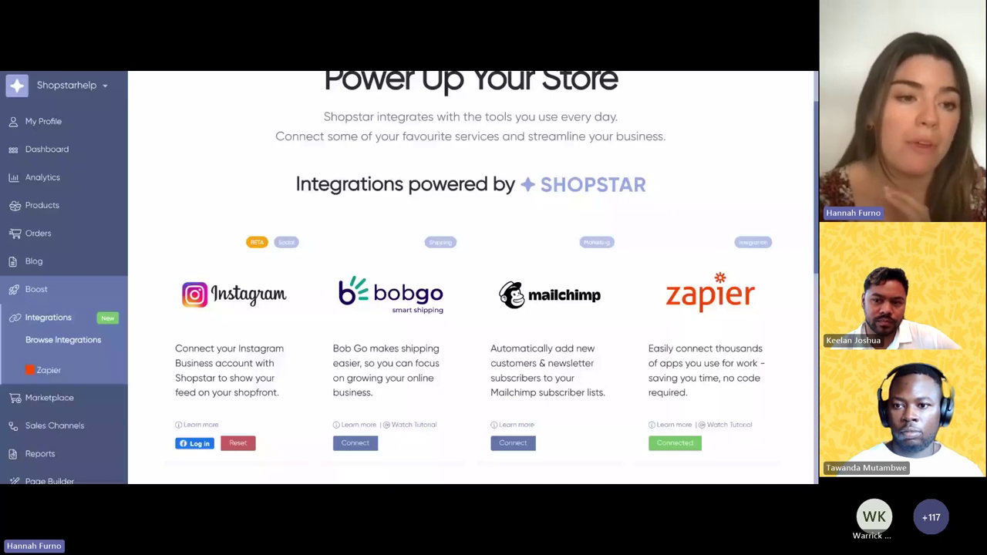
pyautogui.click(37, 289)
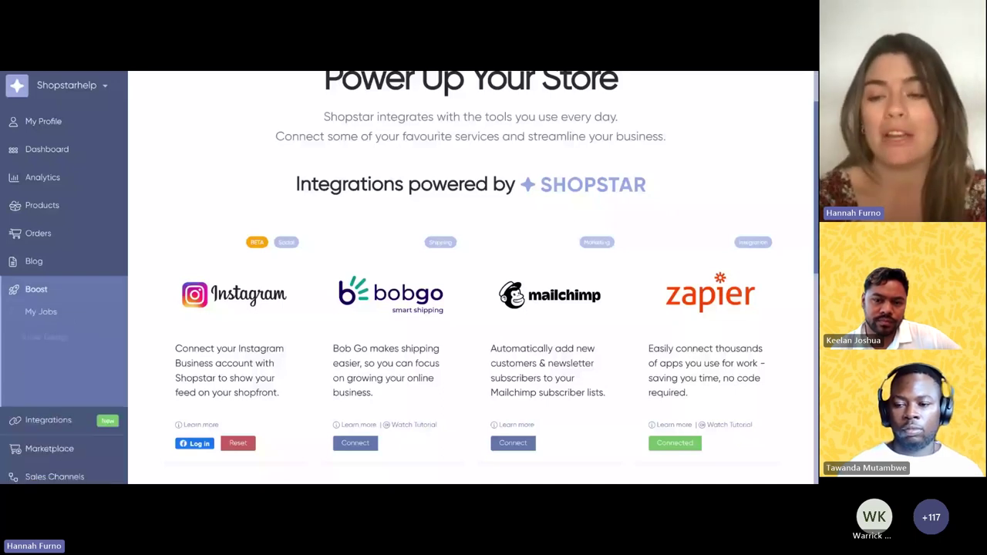